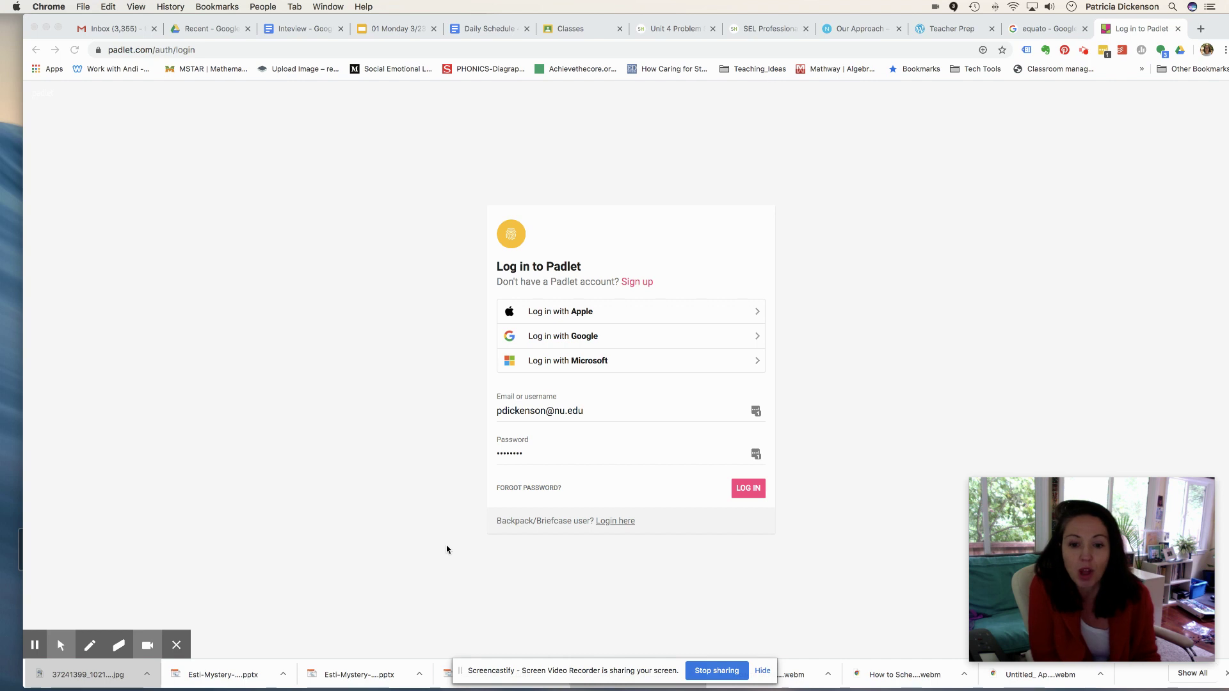
- Sign in to Padlet to reach the dashboard listing All About Assessment and RCLP padlets
{"action": "left_click", "coordinate": [749, 489]}
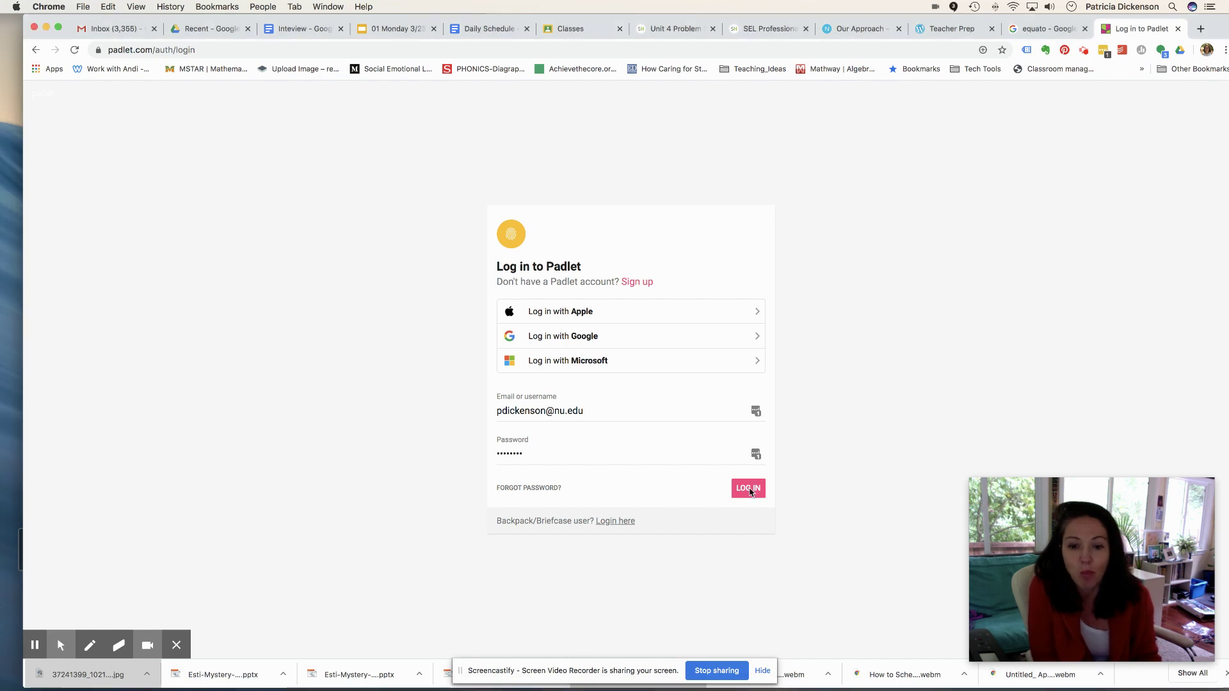
{"action": "left_click", "coordinate": [749, 490]}
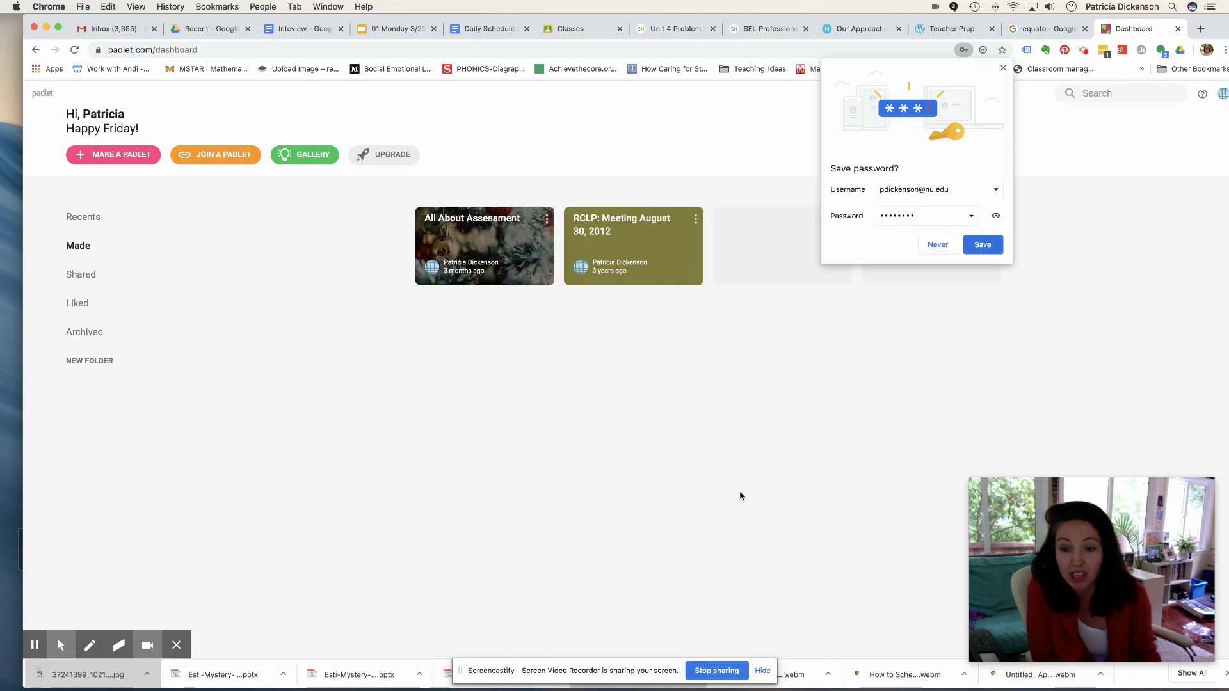
- Dismiss Chrome's save-password offer and start making a new padlet
{"action": "left_click", "coordinate": [1003, 68]}
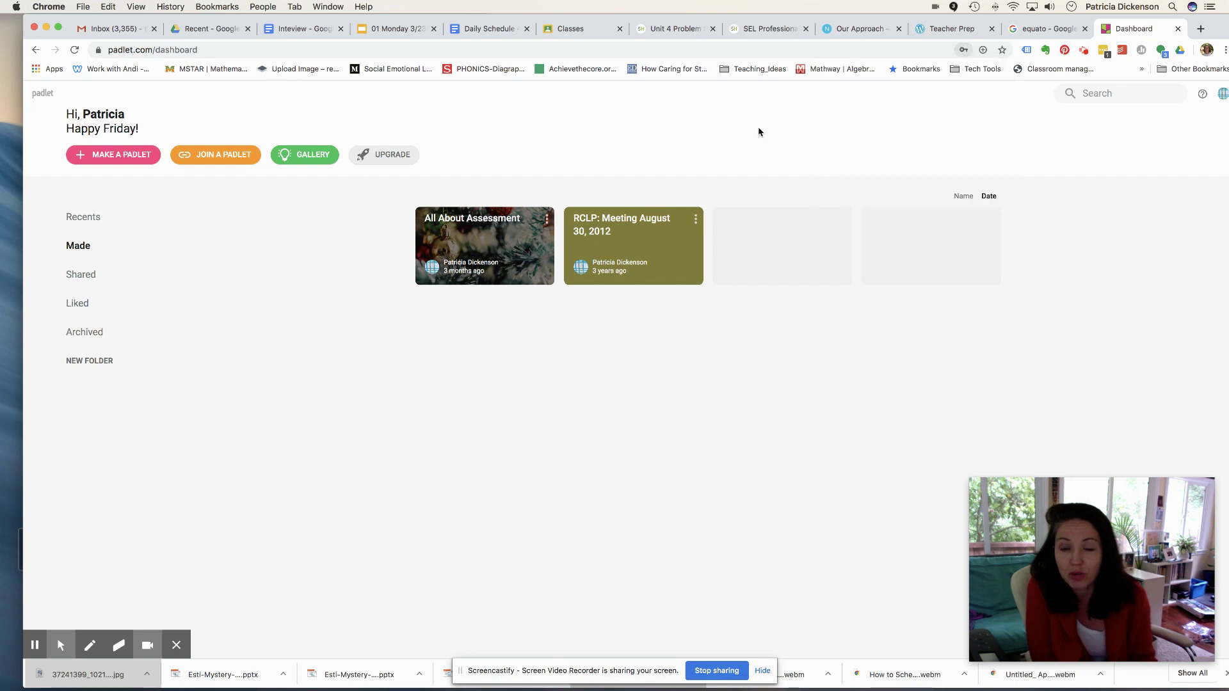
{"action": "left_click", "coordinate": [123, 158]}
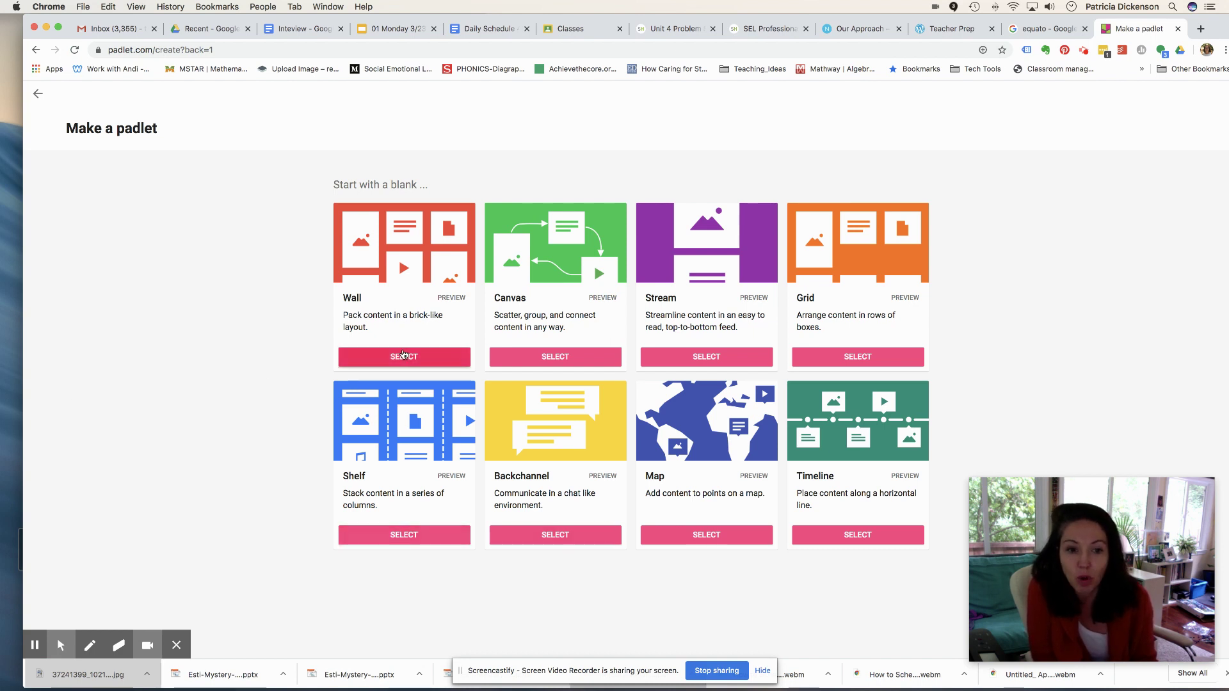
- Create a padlet from the blank Wall template and review its Appearance and Posting settings
{"action": "left_click", "coordinate": [404, 355]}
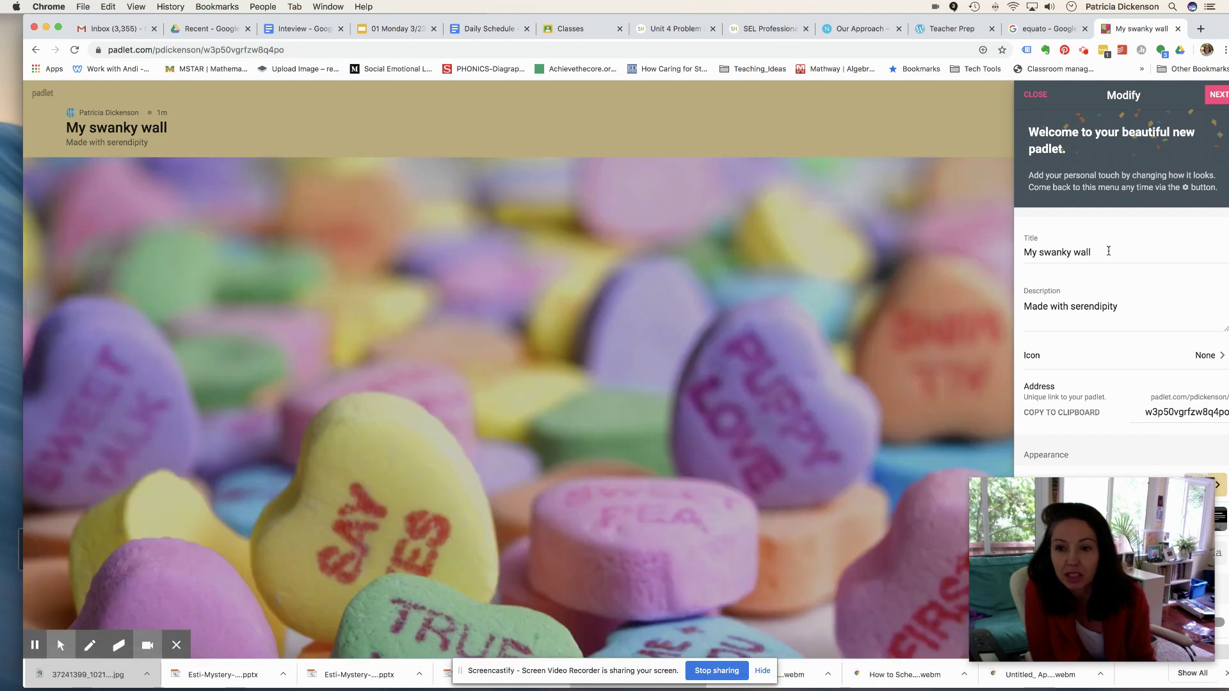
{"action": "scroll", "coordinate": [1058, 391], "scroll_direction": "down", "scroll_amount": 5}
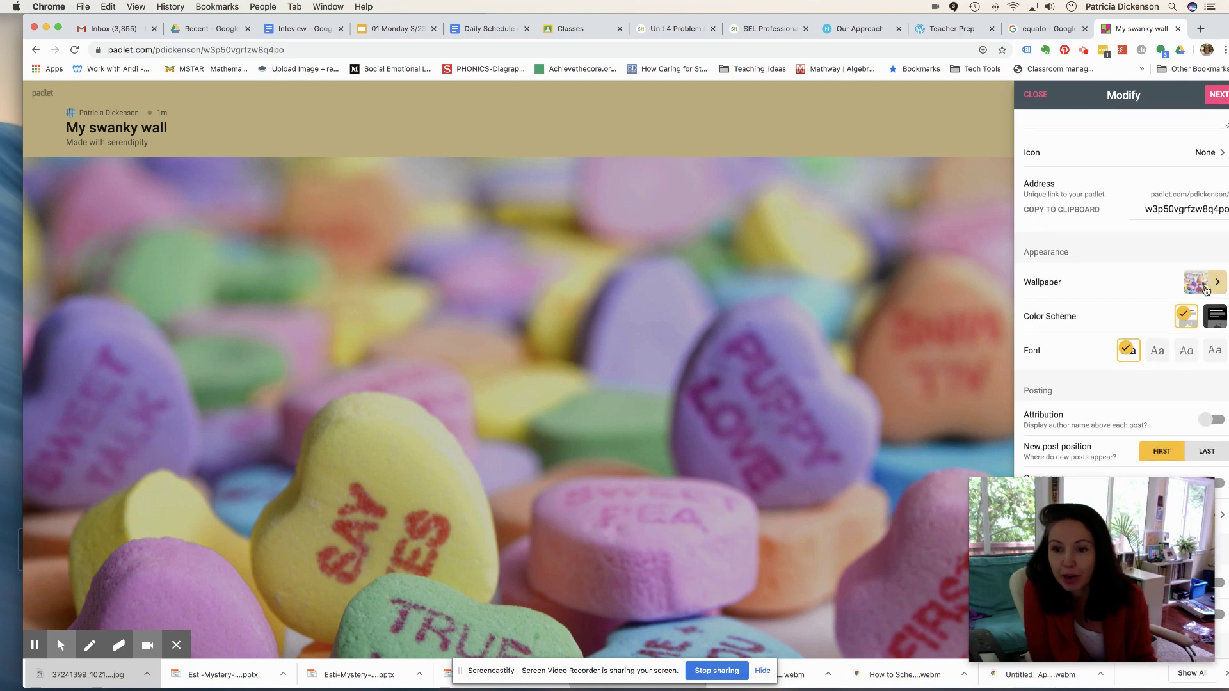
{"action": "scroll", "coordinate": [1094, 317], "scroll_direction": "down", "scroll_amount": 1}
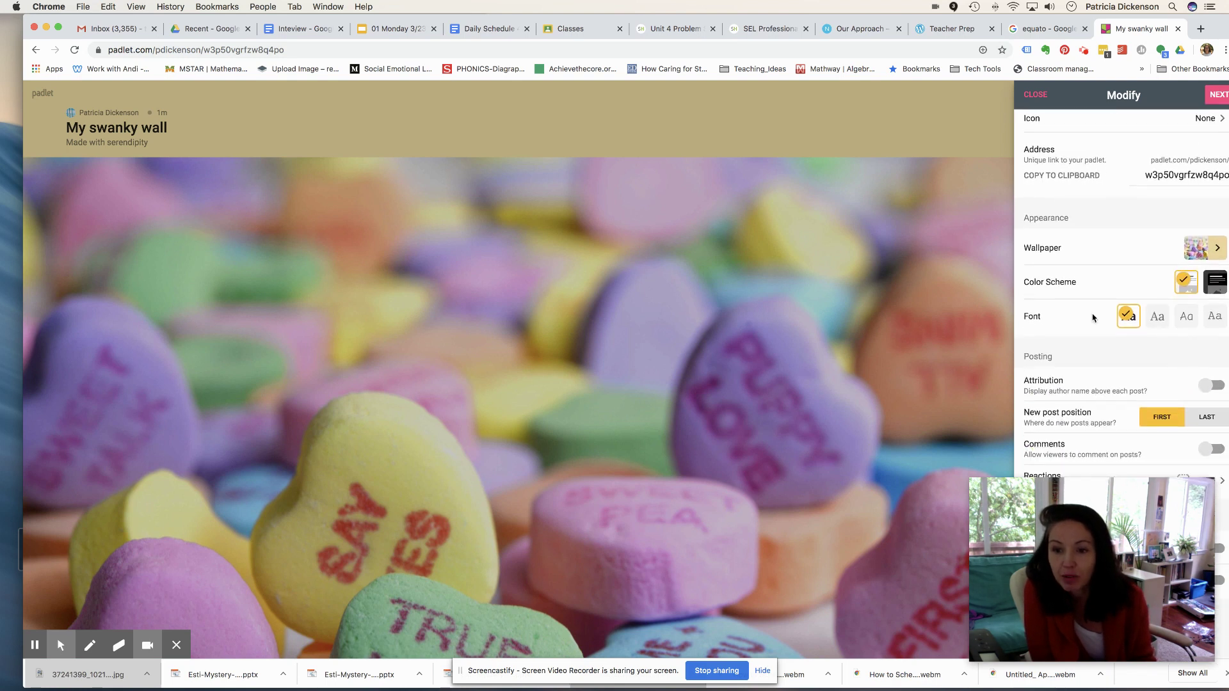
{"action": "scroll", "coordinate": [1094, 317], "scroll_direction": "up", "scroll_amount": 1}
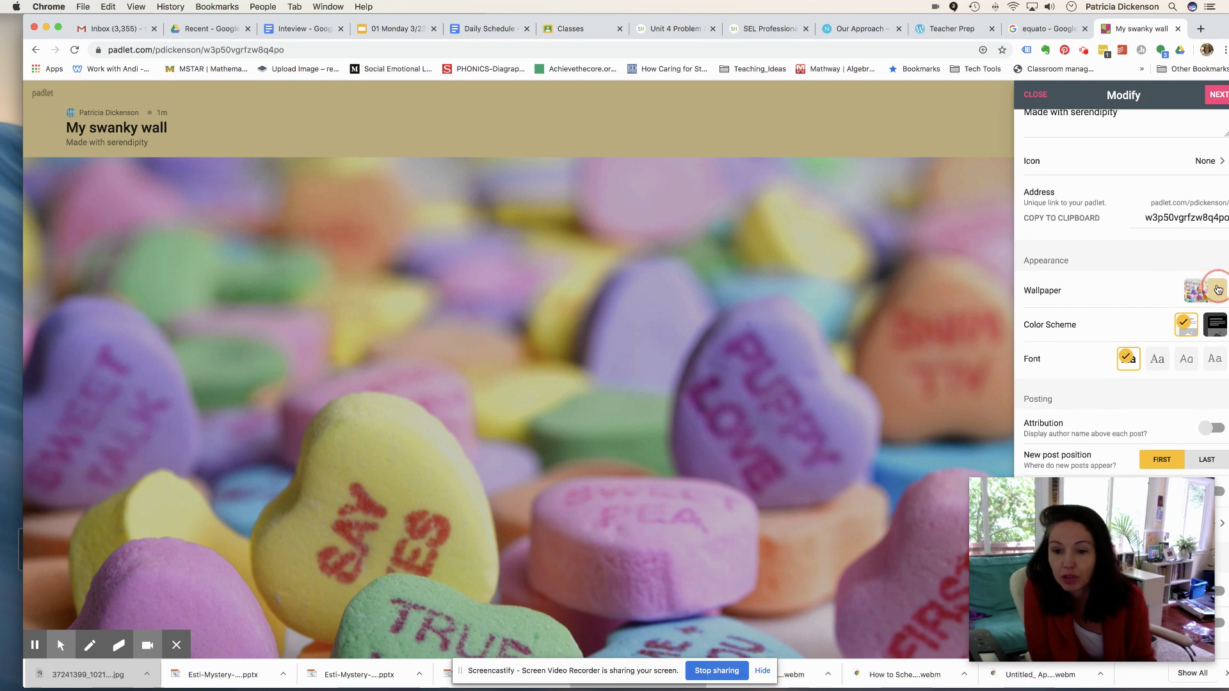
- Change the wall's wallpaper to the Corkboard texture from Textures and Patterns
{"action": "left_click", "coordinate": [1219, 288]}
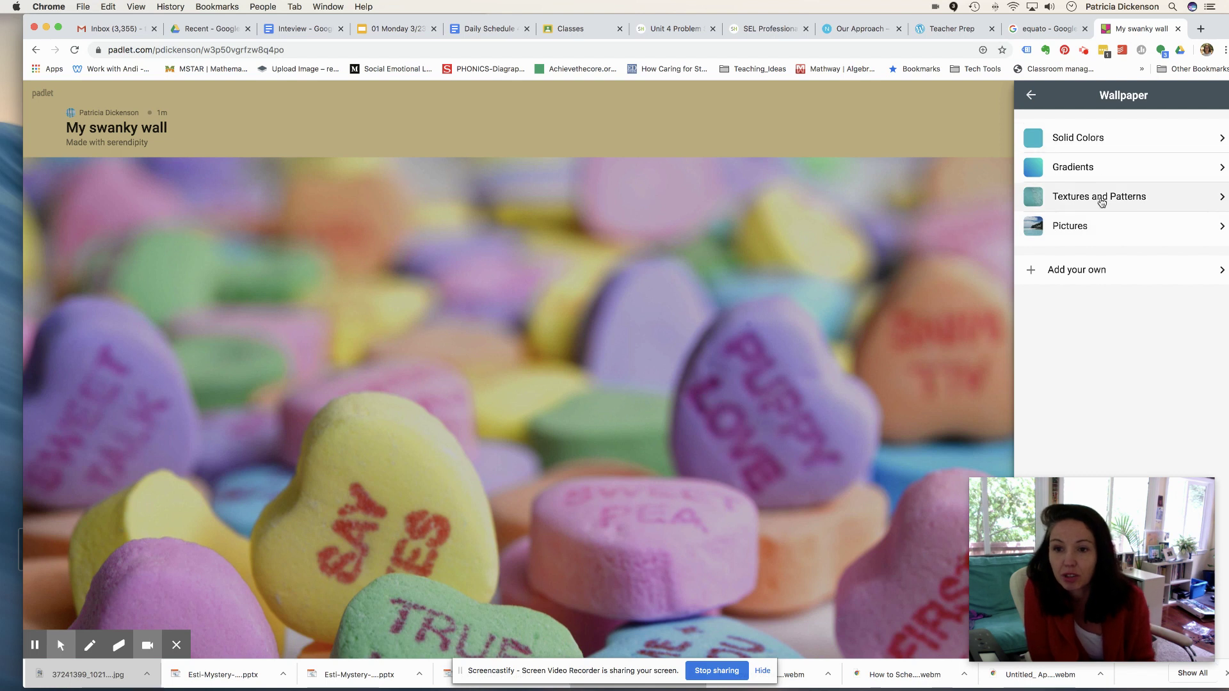
{"action": "left_click", "coordinate": [1102, 202]}
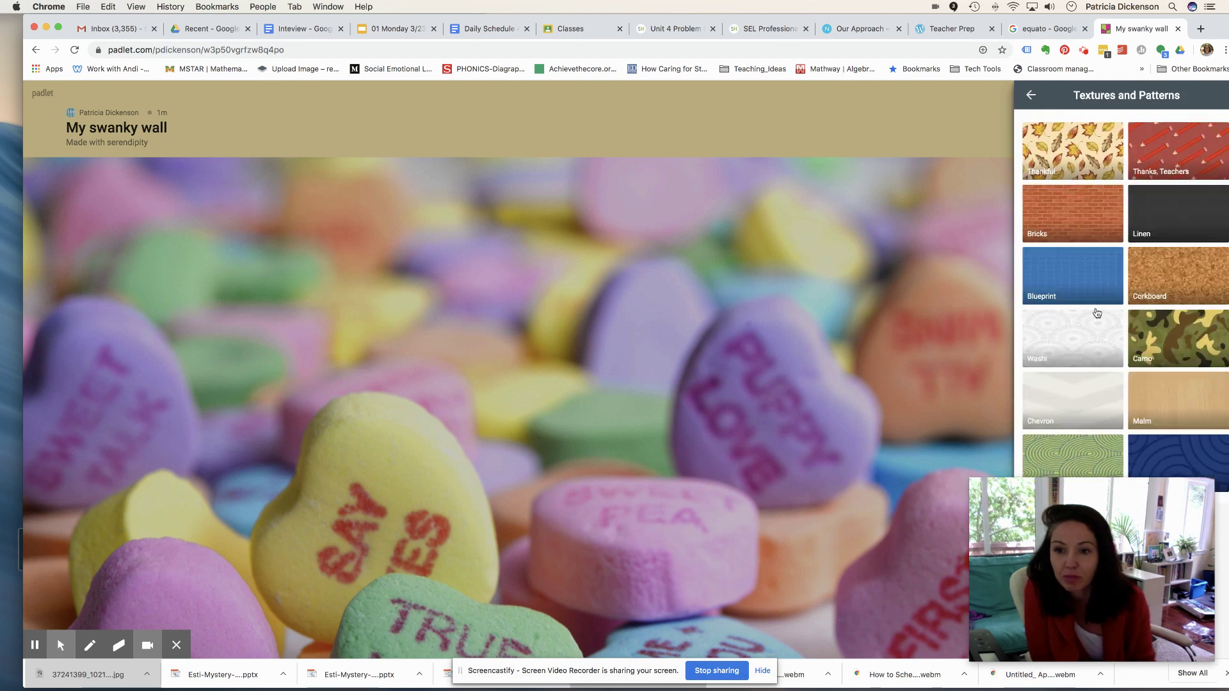
{"action": "left_click", "coordinate": [1163, 290]}
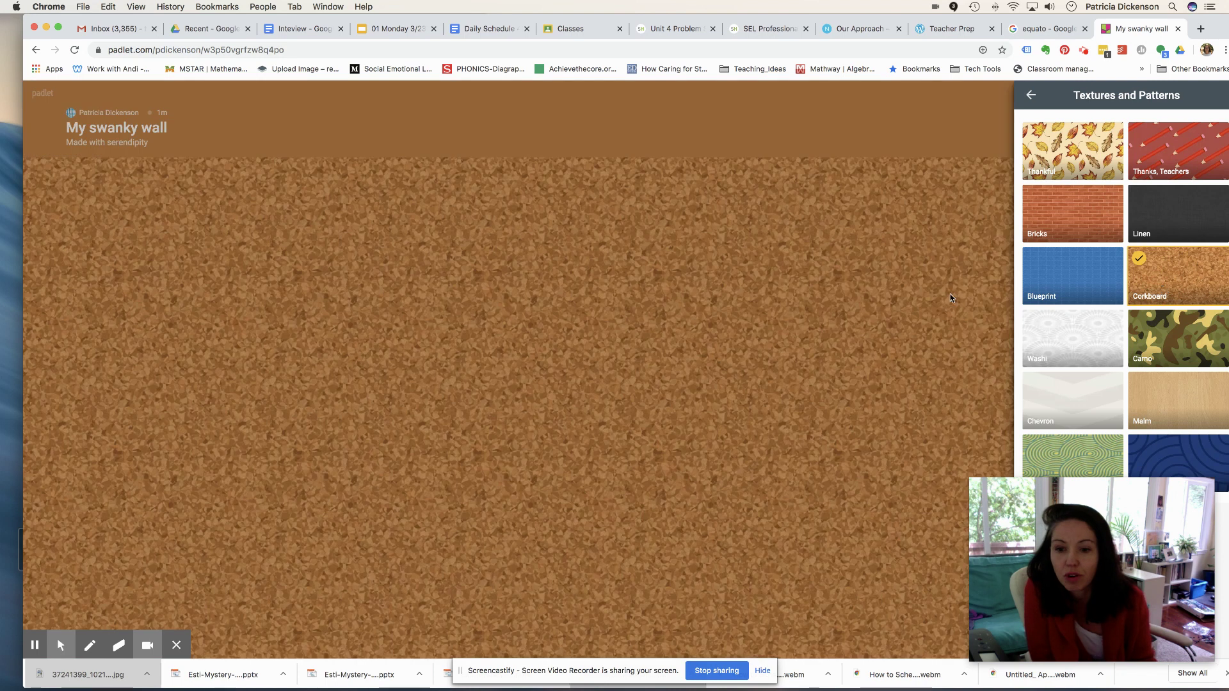
{"action": "left_click", "coordinate": [966, 306]}
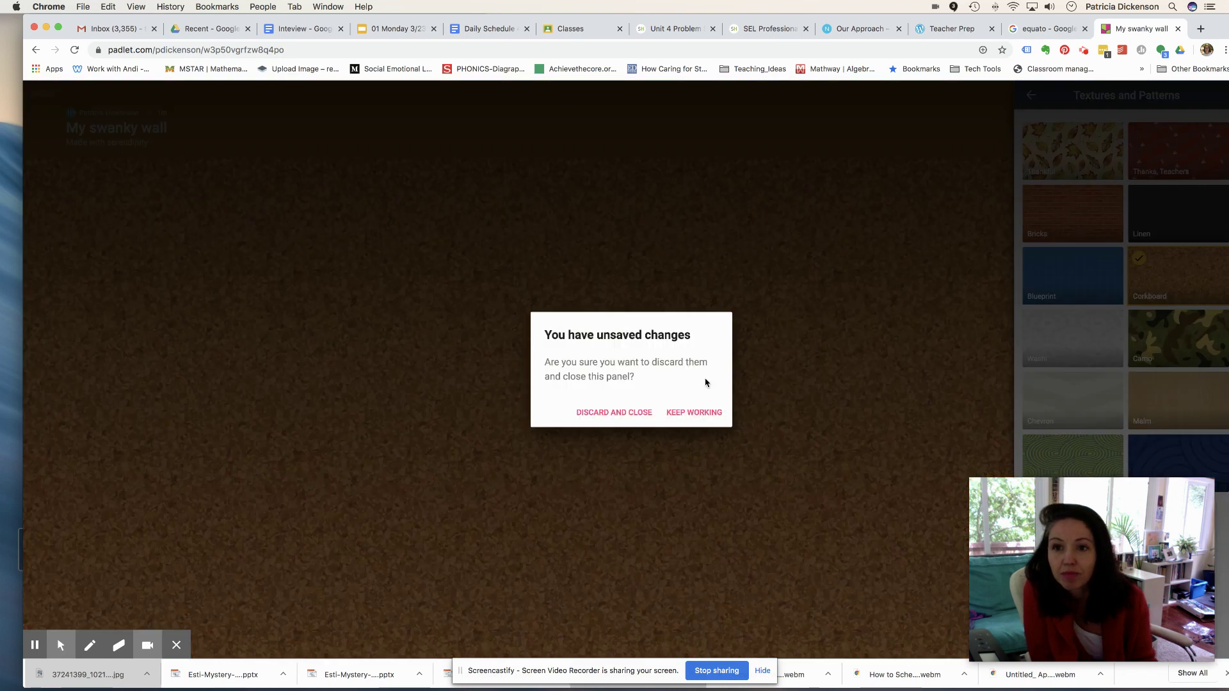
{"action": "left_click", "coordinate": [691, 413]}
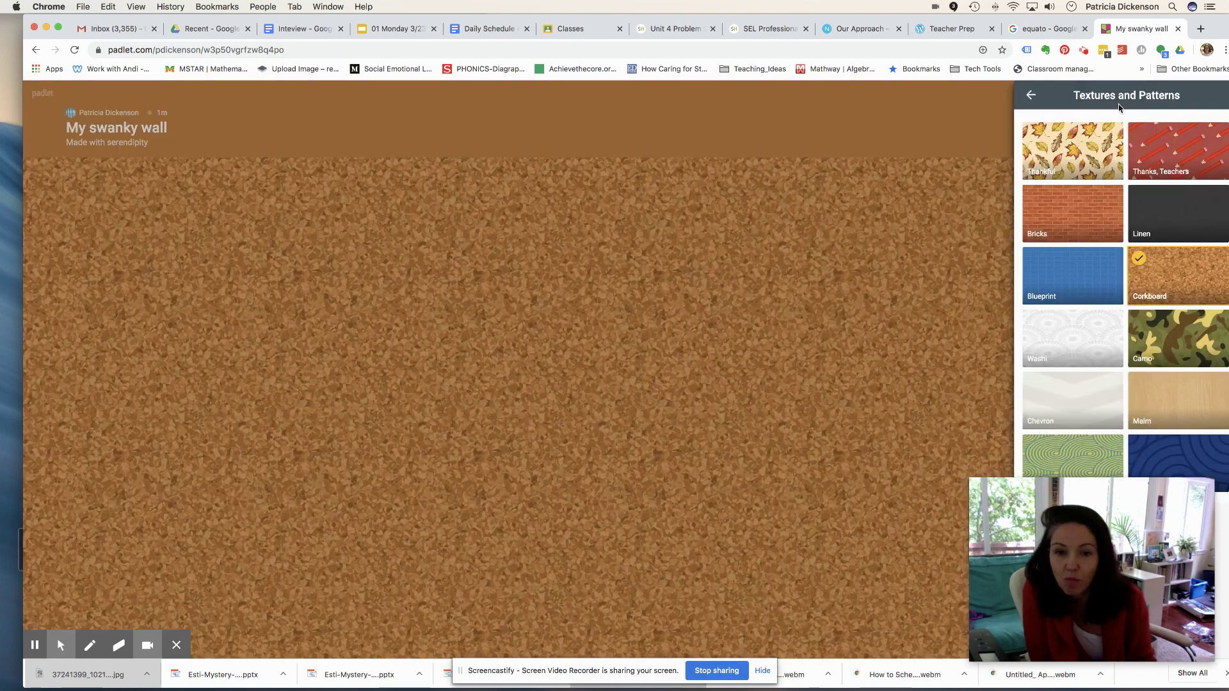
{"action": "left_click", "coordinate": [1028, 99]}
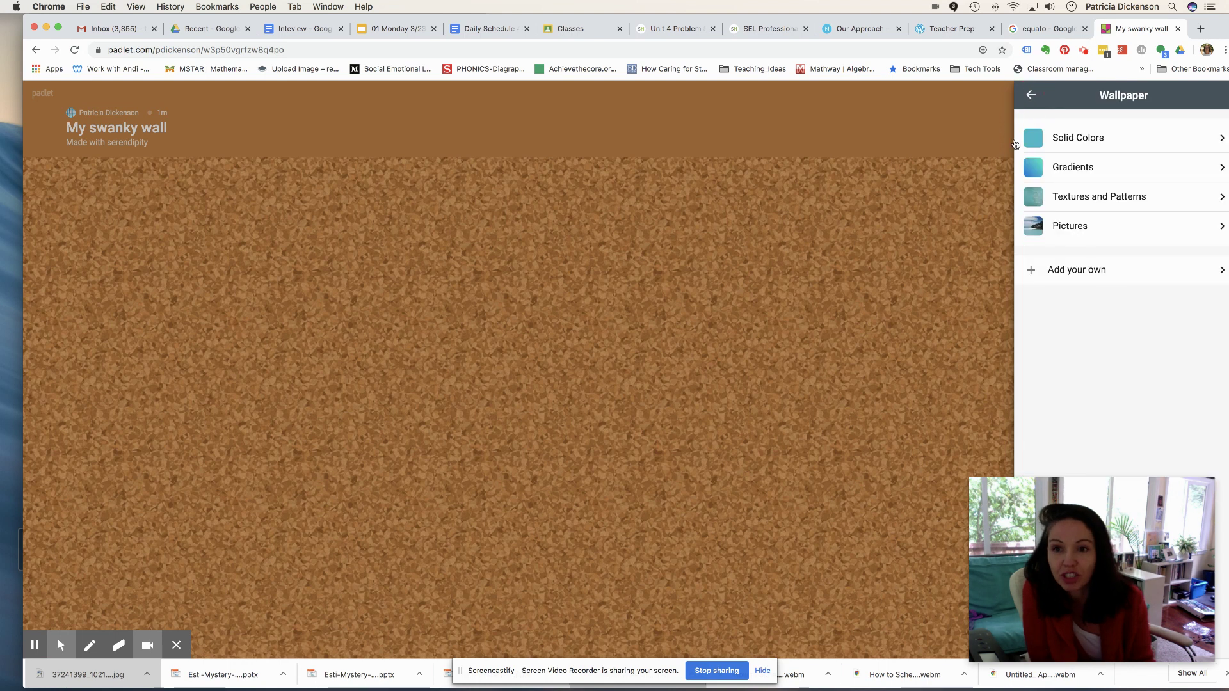
{"action": "left_click", "coordinate": [1032, 97]}
- Replace the title 'My swanky wall' with 'Family Fraction'
{"action": "scroll", "coordinate": [1076, 244], "scroll_direction": "up", "scroll_amount": 5}
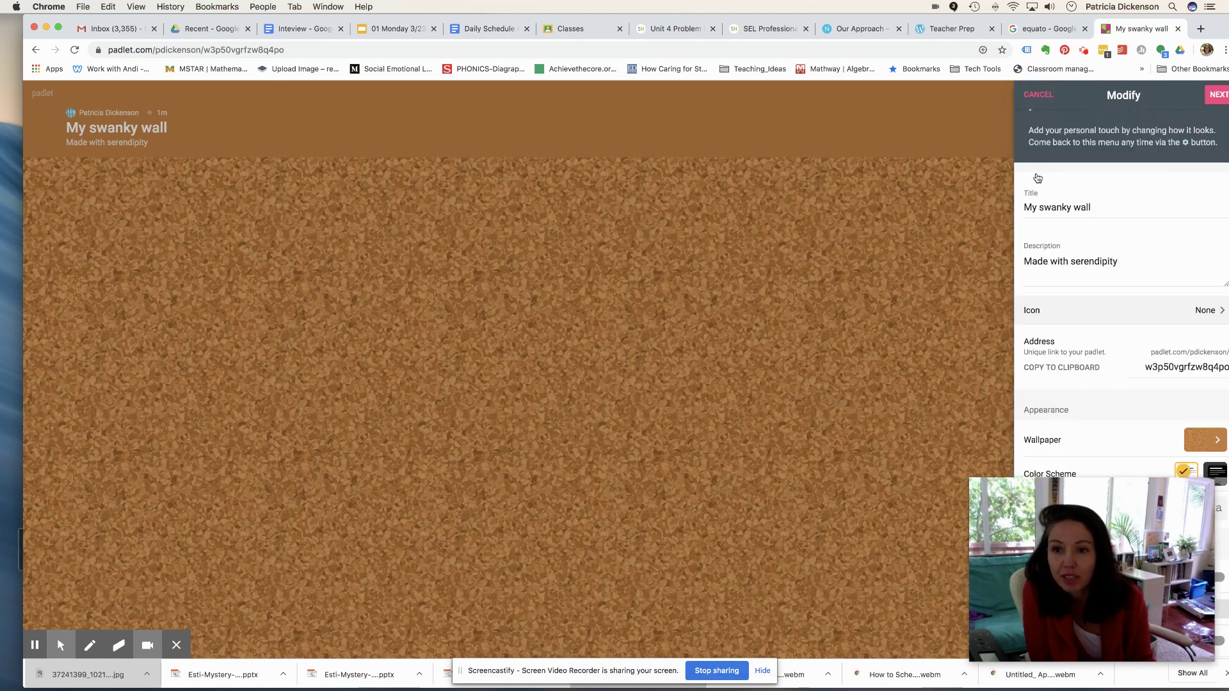
{"action": "left_click_drag", "start_coordinate": [1108, 208], "coordinate": [1013, 214]}
{"action": "type", "text": "F"}
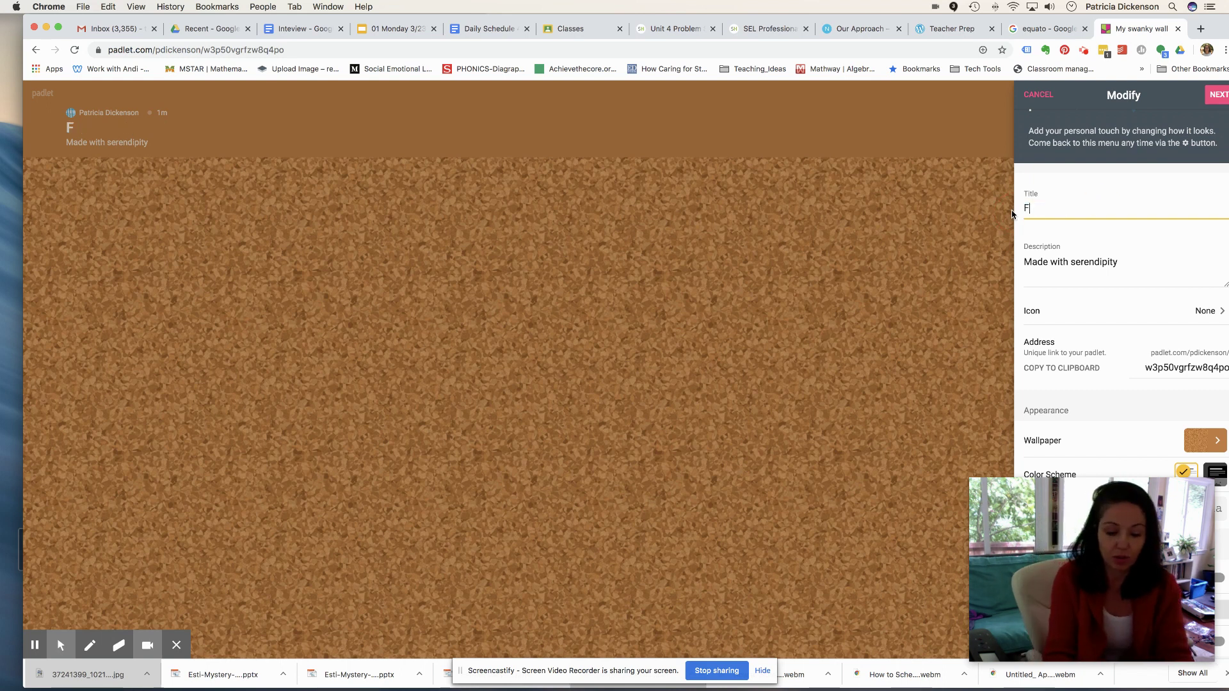
{"action": "type", "text": "amily Fraction"}
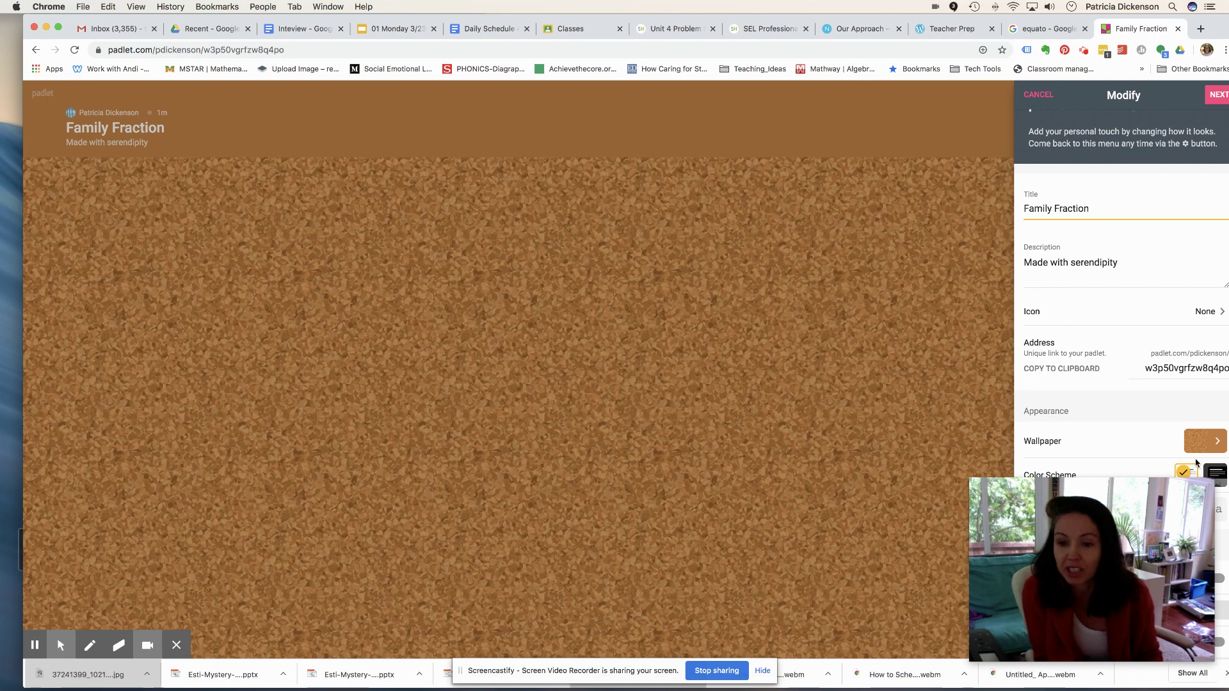
{"action": "scroll", "coordinate": [1152, 414], "scroll_direction": "down", "scroll_amount": 5}
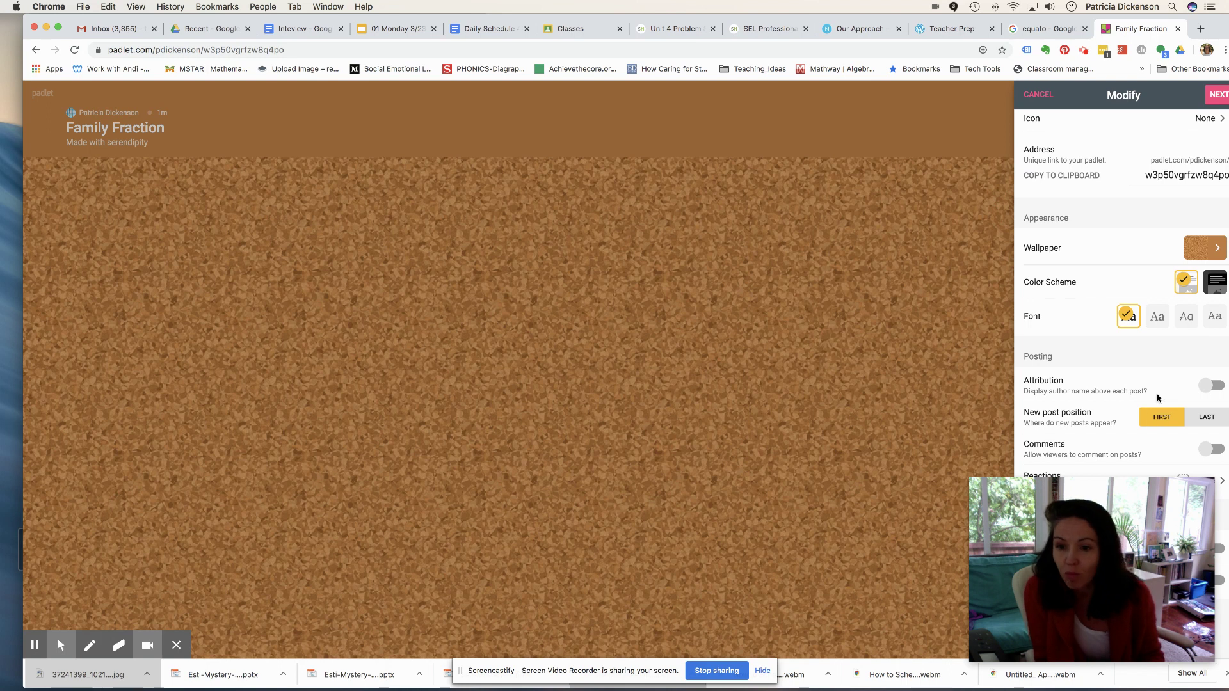
- Switch on the Attribution and Comments toggles in the wall settings
{"action": "left_click_drag", "start_coordinate": [1132, 529], "coordinate": [1187, 640]}
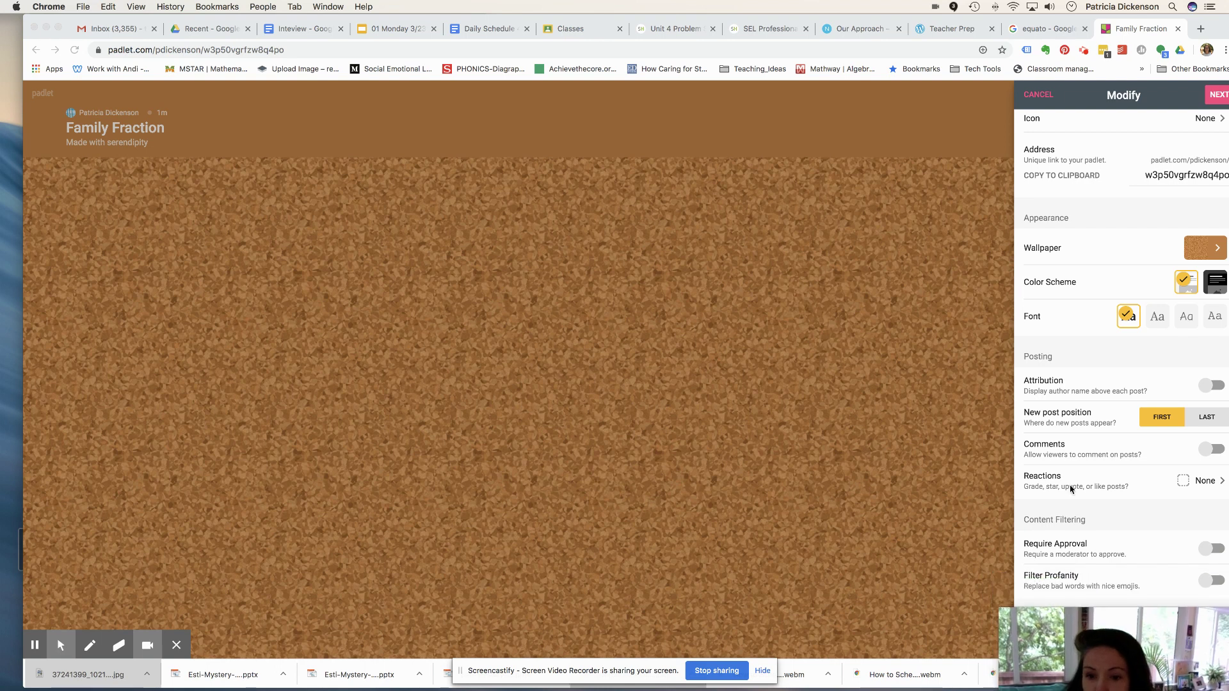
{"action": "left_click", "coordinate": [1197, 388]}
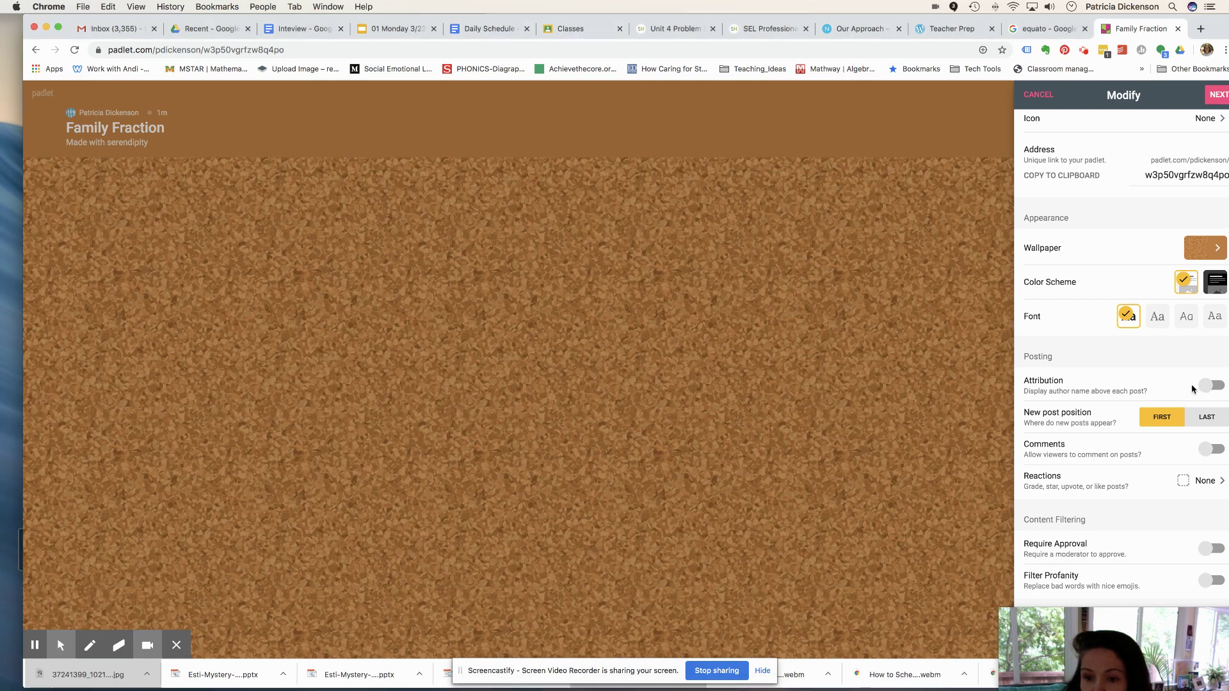
{"action": "left_click", "coordinate": [1196, 387]}
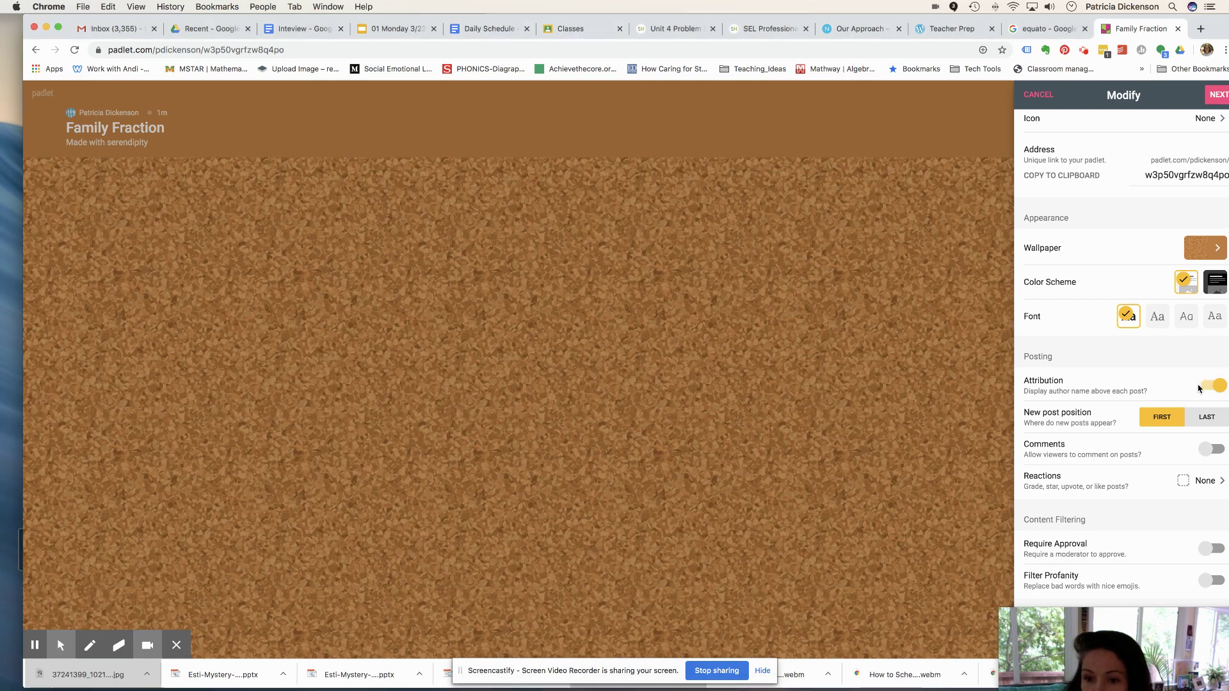
{"action": "left_click", "coordinate": [1207, 452]}
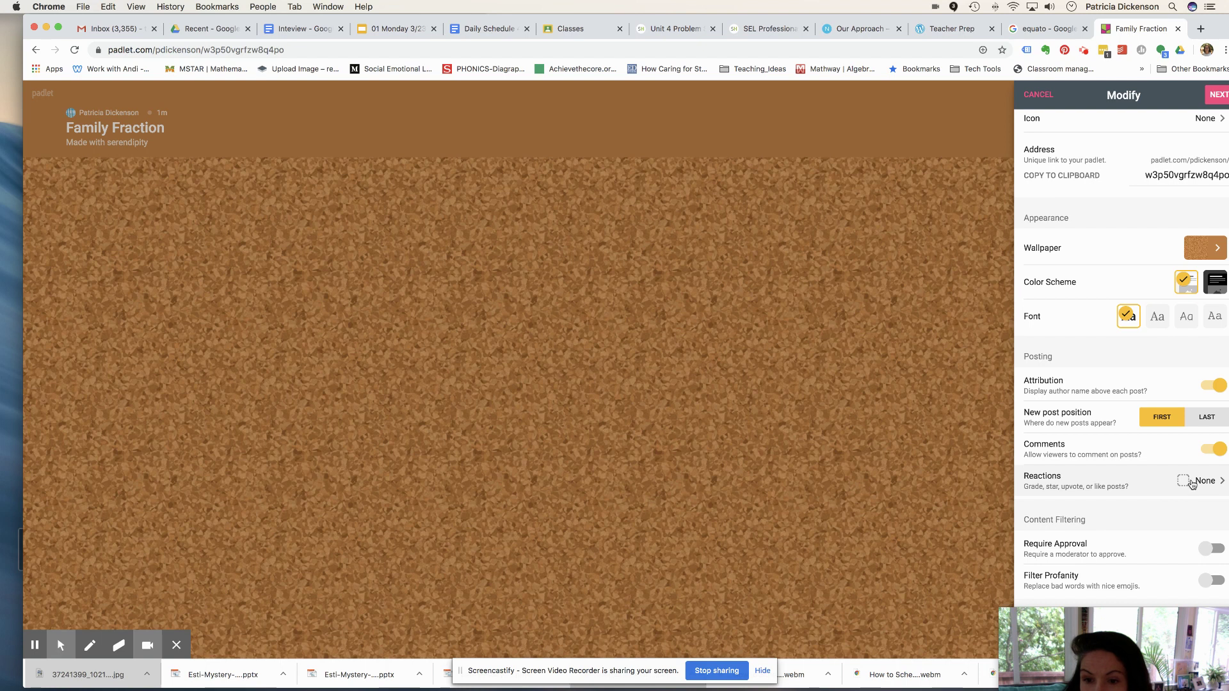
- Set post reactions from None to Like
{"action": "left_click", "coordinate": [1222, 484]}
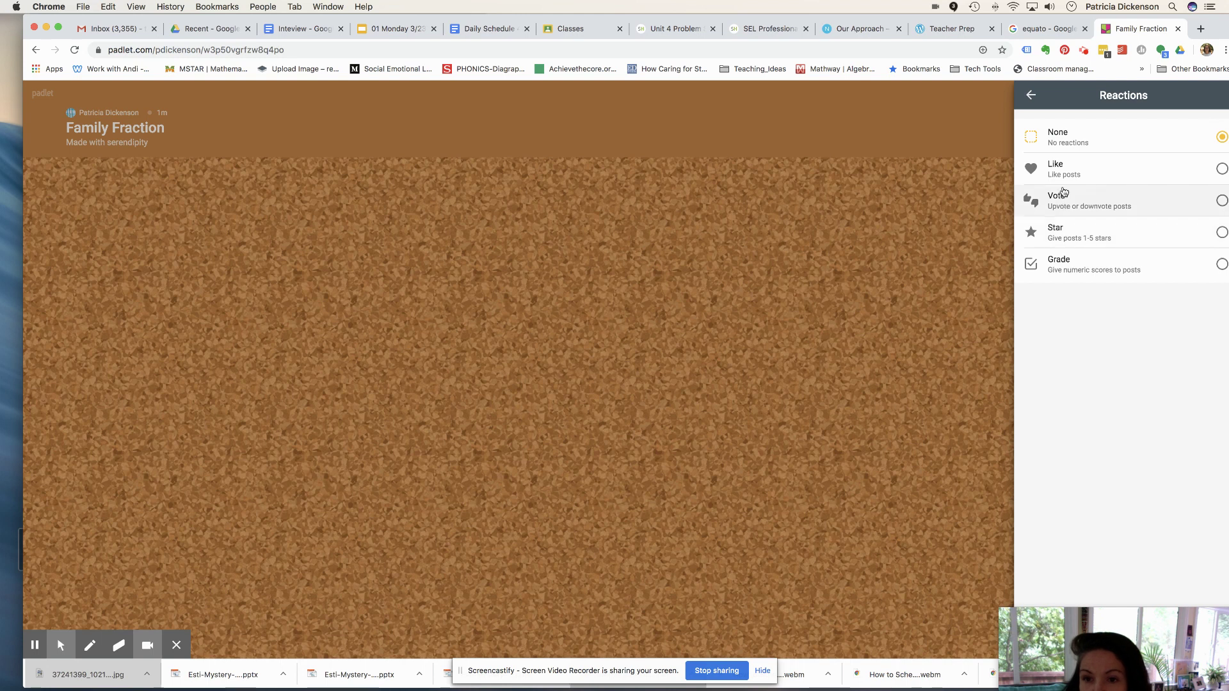
{"action": "left_click", "coordinate": [1086, 172]}
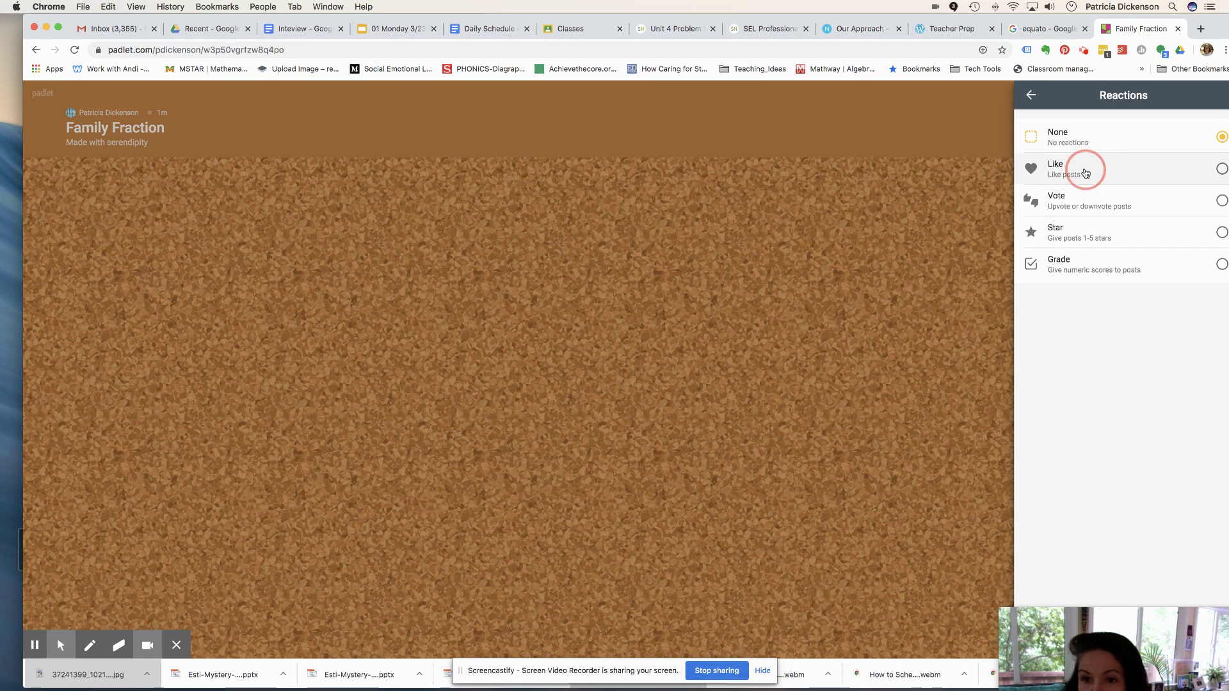
{"action": "left_click", "coordinate": [1030, 95]}
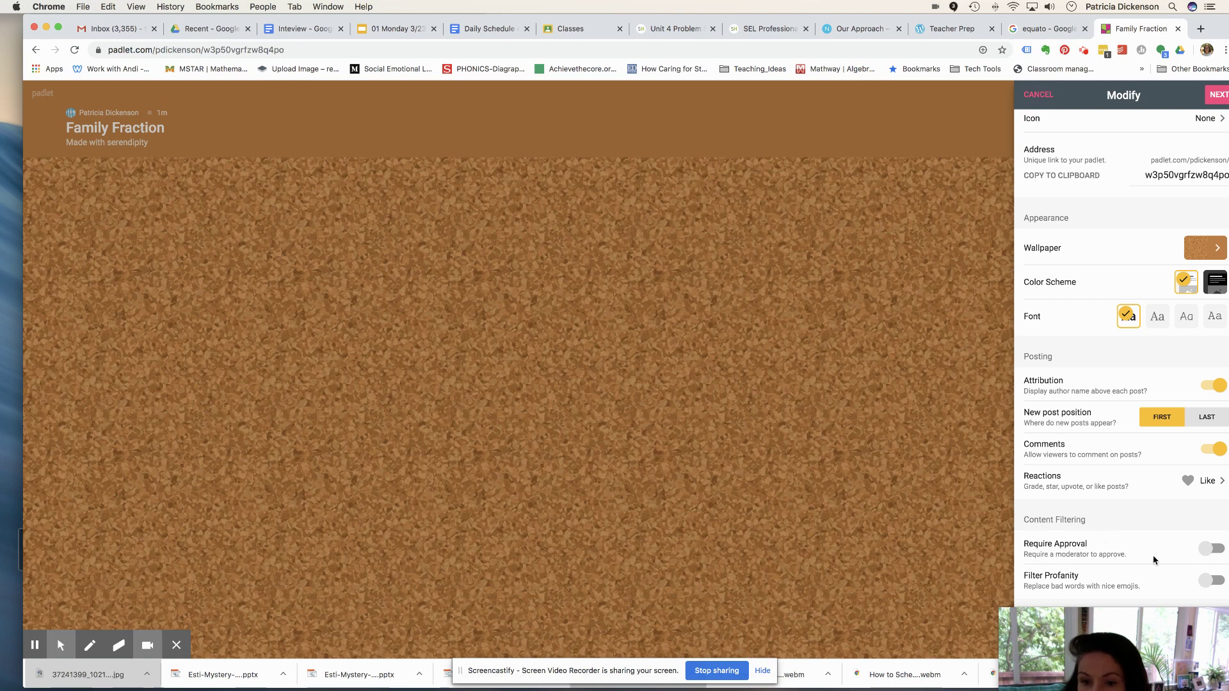
- Turn on Require Approval and Filter Profanity in the Modify panel
{"action": "left_click_drag", "start_coordinate": [1098, 658], "coordinate": [1120, 636]}
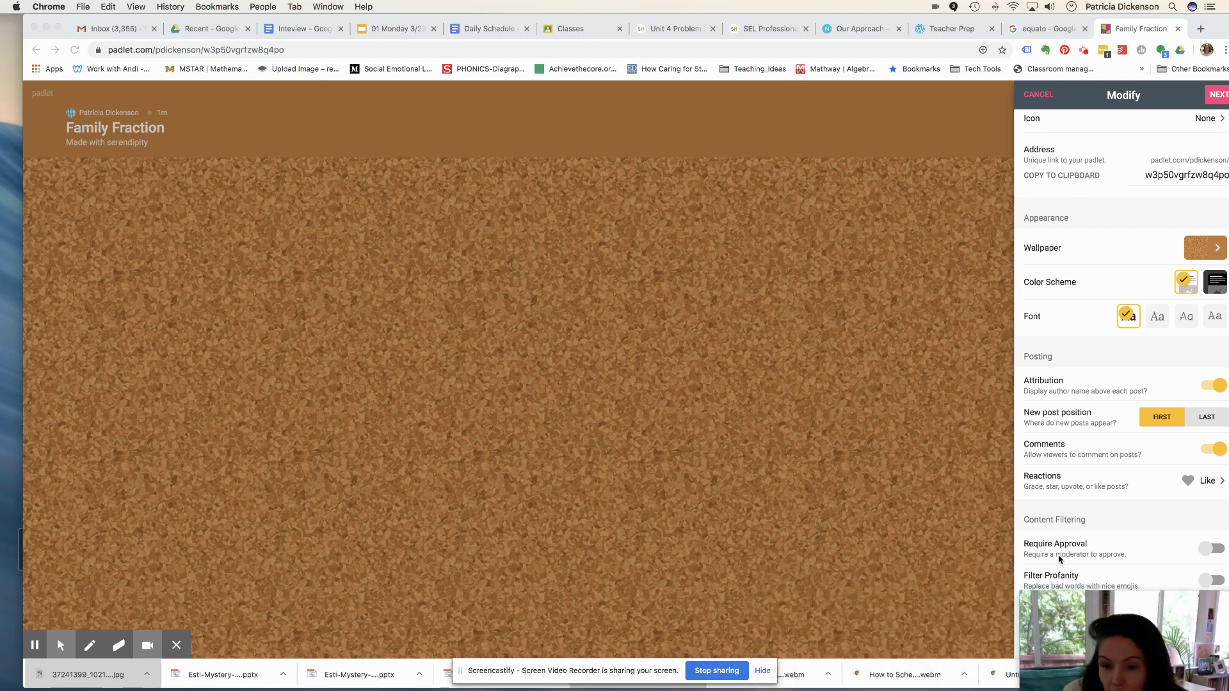
{"action": "left_click", "coordinate": [1207, 555]}
{"action": "left_click", "coordinate": [1207, 581]}
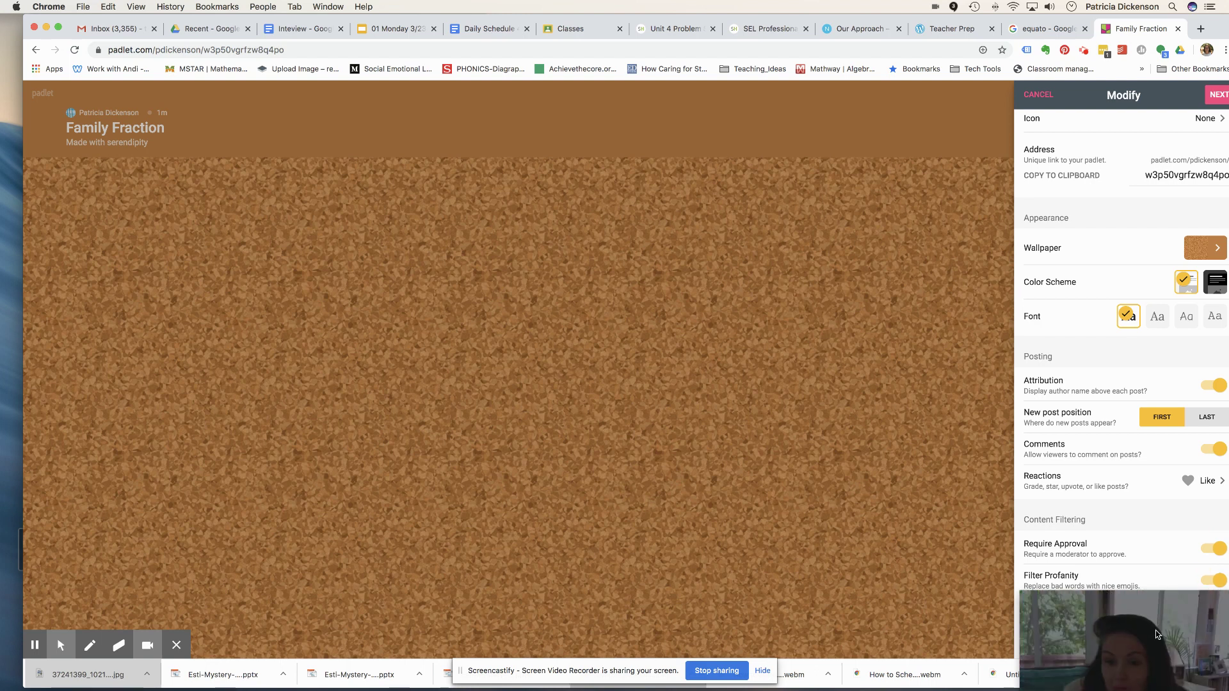
{"action": "left_click_drag", "start_coordinate": [1157, 633], "coordinate": [1150, 638]}
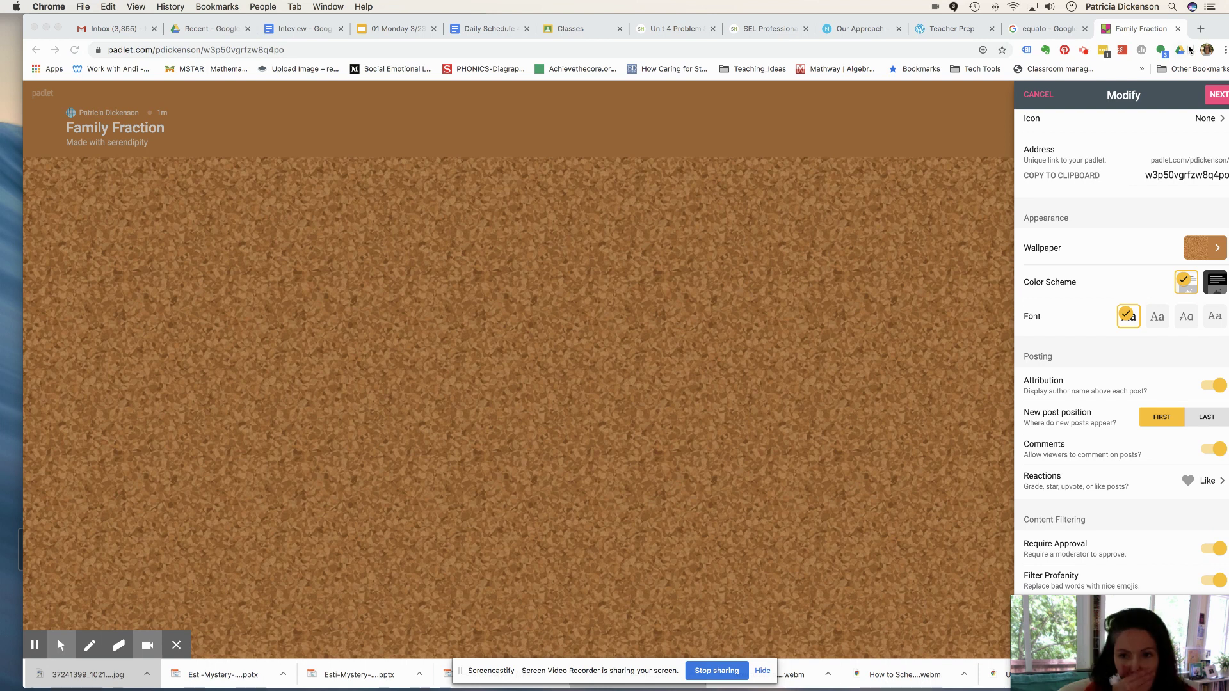
{"action": "left_click", "coordinate": [1219, 101]}
- Title a new post asking students to share a family photo and write five fraction sentences
{"action": "left_click", "coordinate": [1219, 101]}
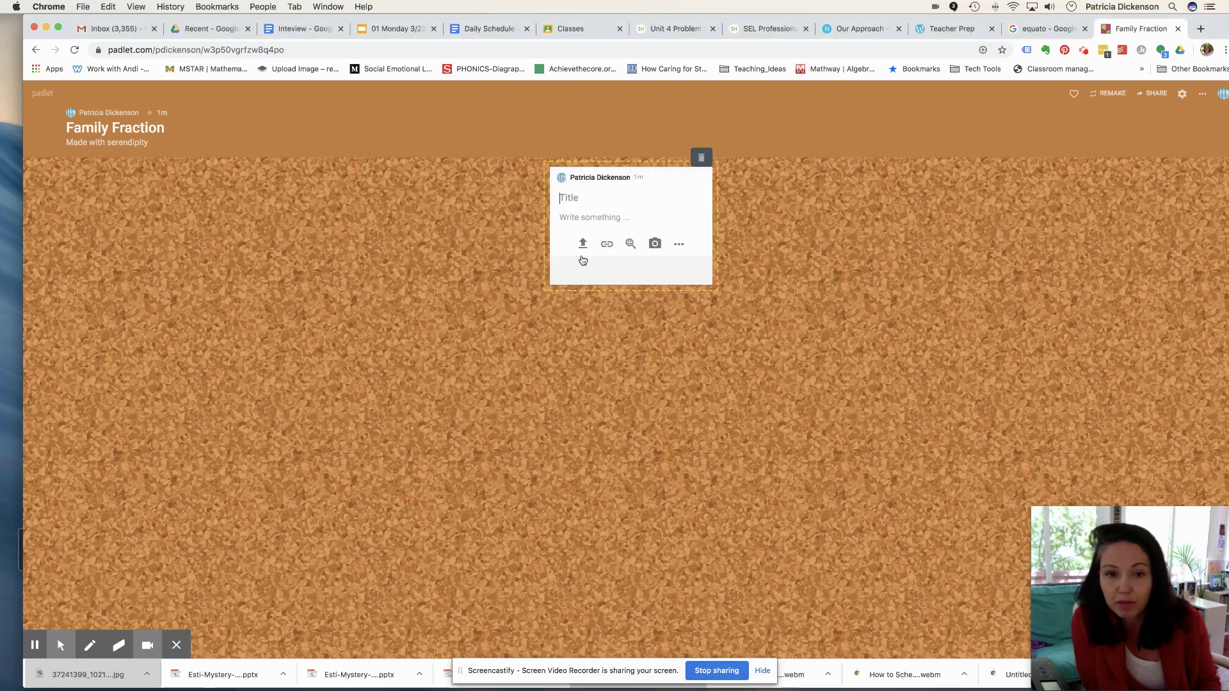
{"action": "type", "text": "Hey students sh"}
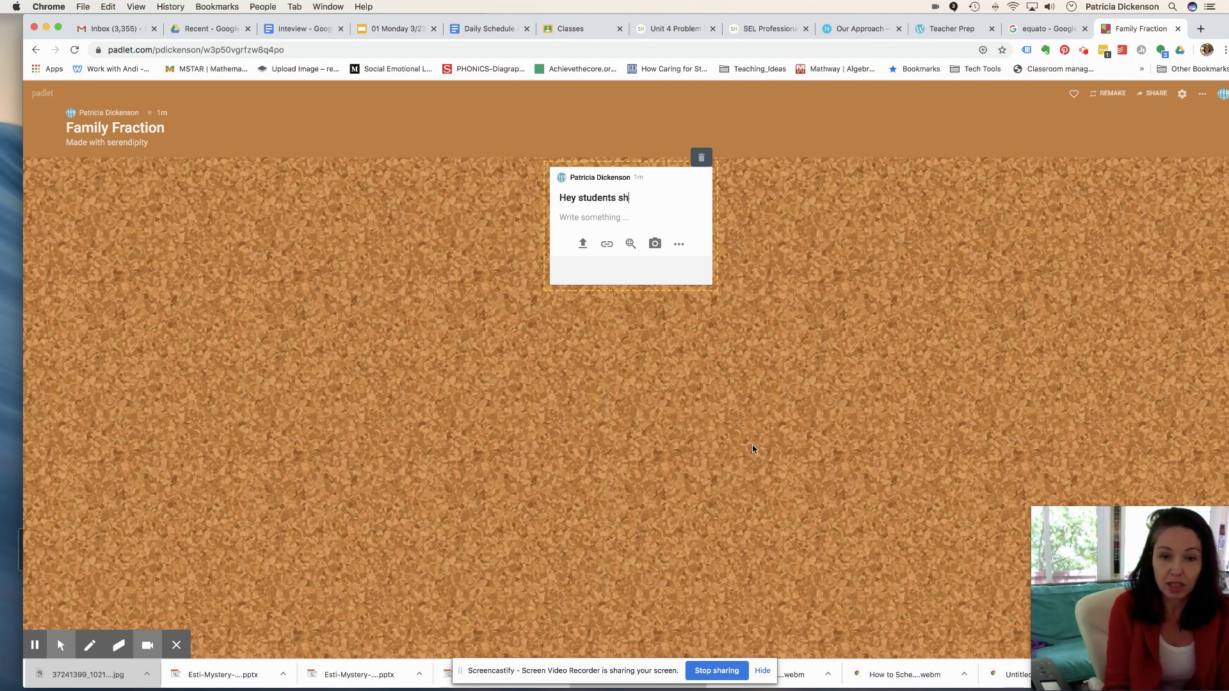
{"action": "type", "text": "are a photo of your family and write five setn"}
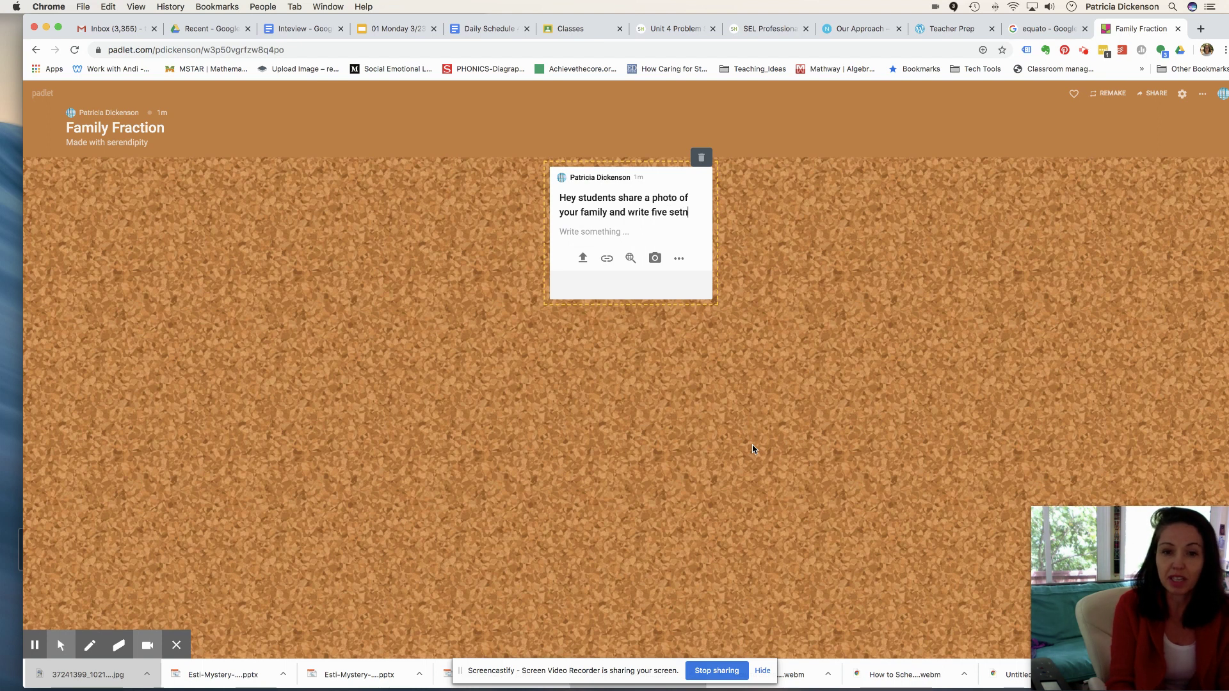
{"action": "key", "text": "BackSpace"}
{"action": "key", "text": "BackSpace"}
{"action": "type", "text": "ntence"}
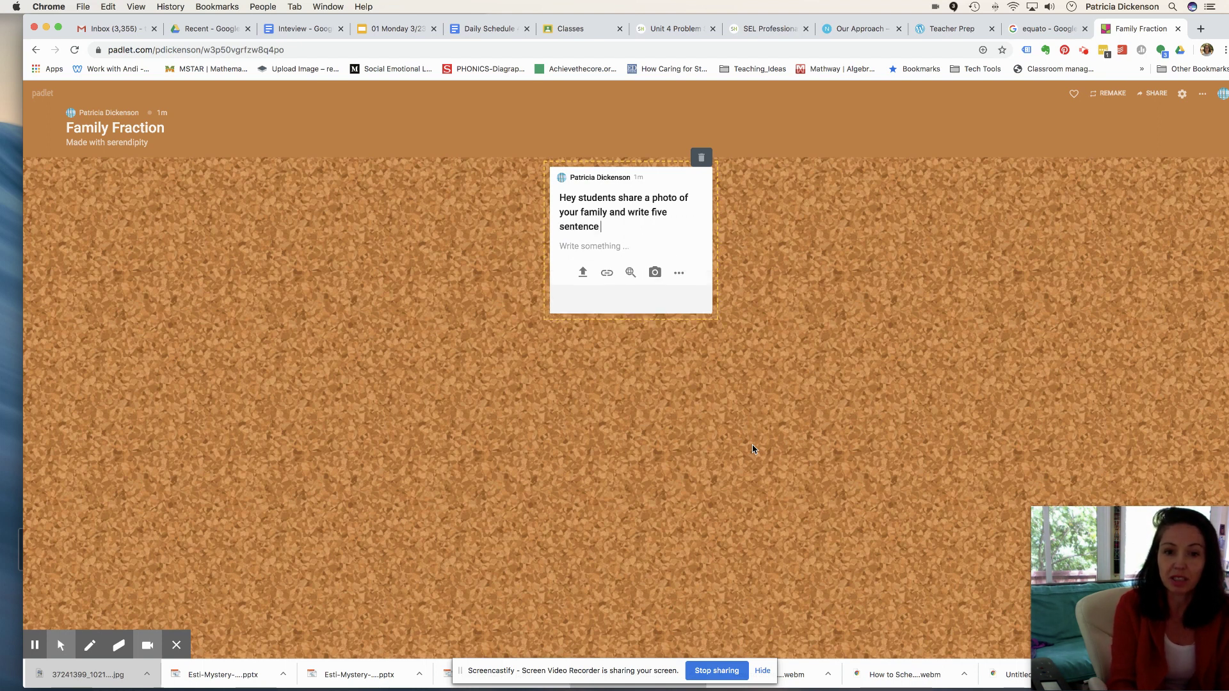
{"action": "type", "text": " using fractions to tell u"}
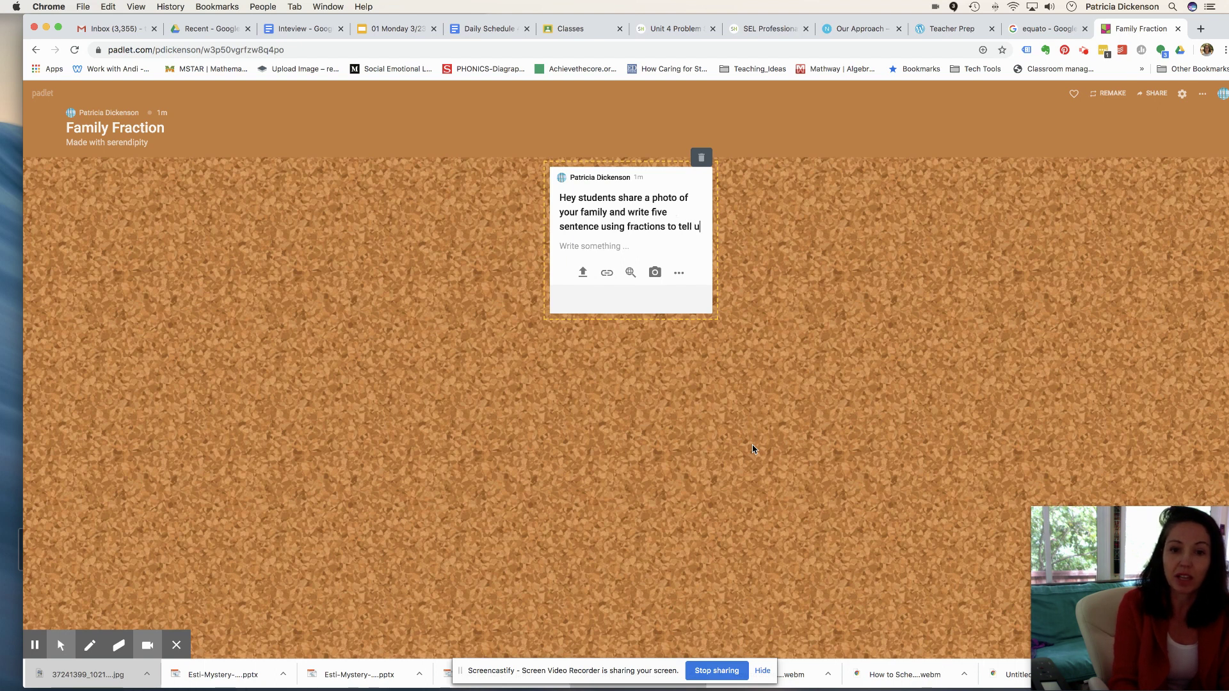
{"action": "type", "text": "s about your family."}
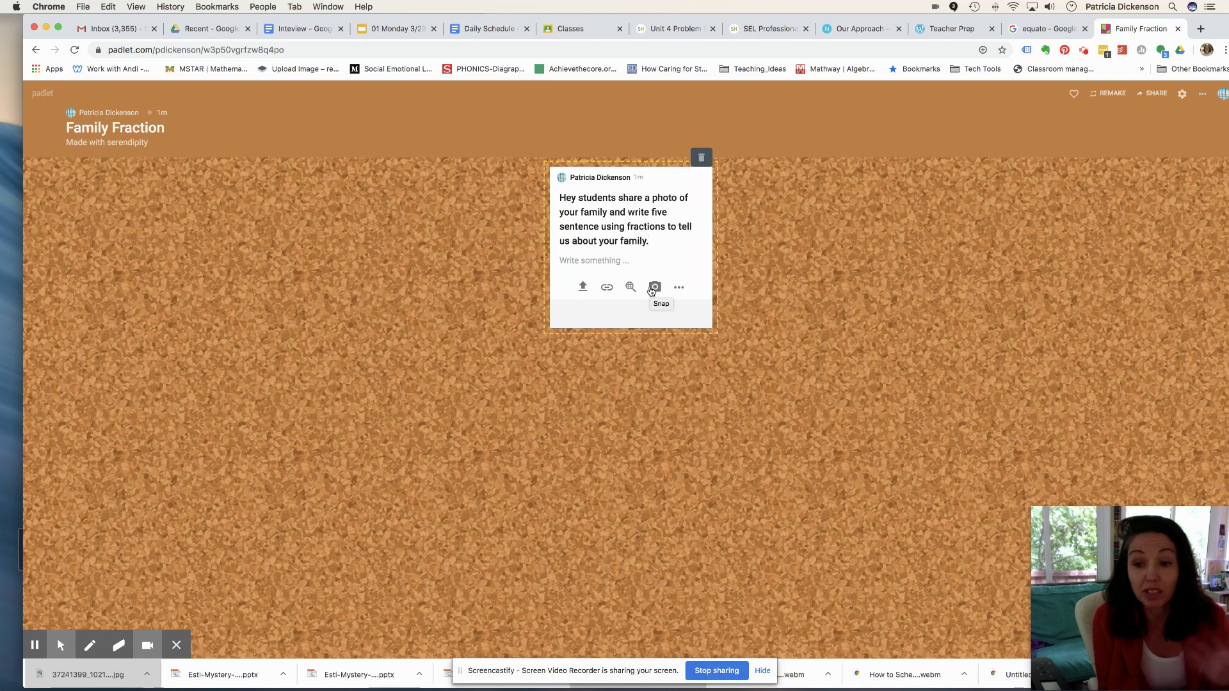
- Upload family.jpg as the post's attachment and preview the enlarged photo
{"action": "left_click", "coordinate": [678, 290]}
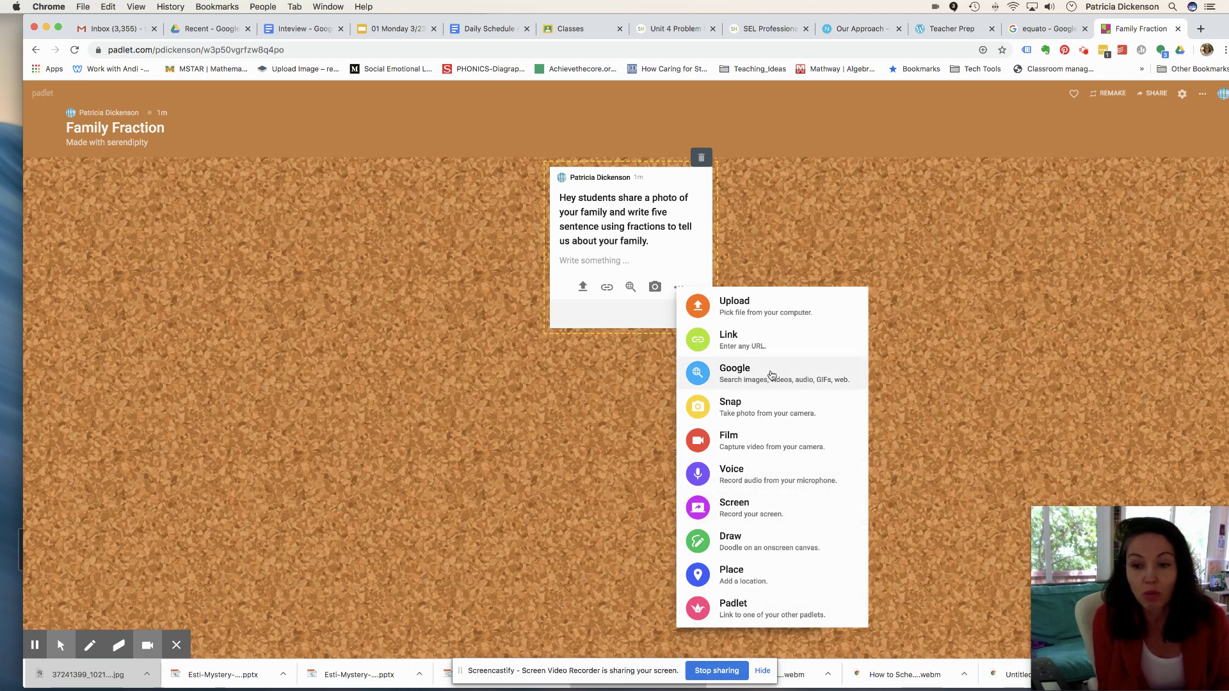
{"action": "left_click", "coordinate": [736, 310]}
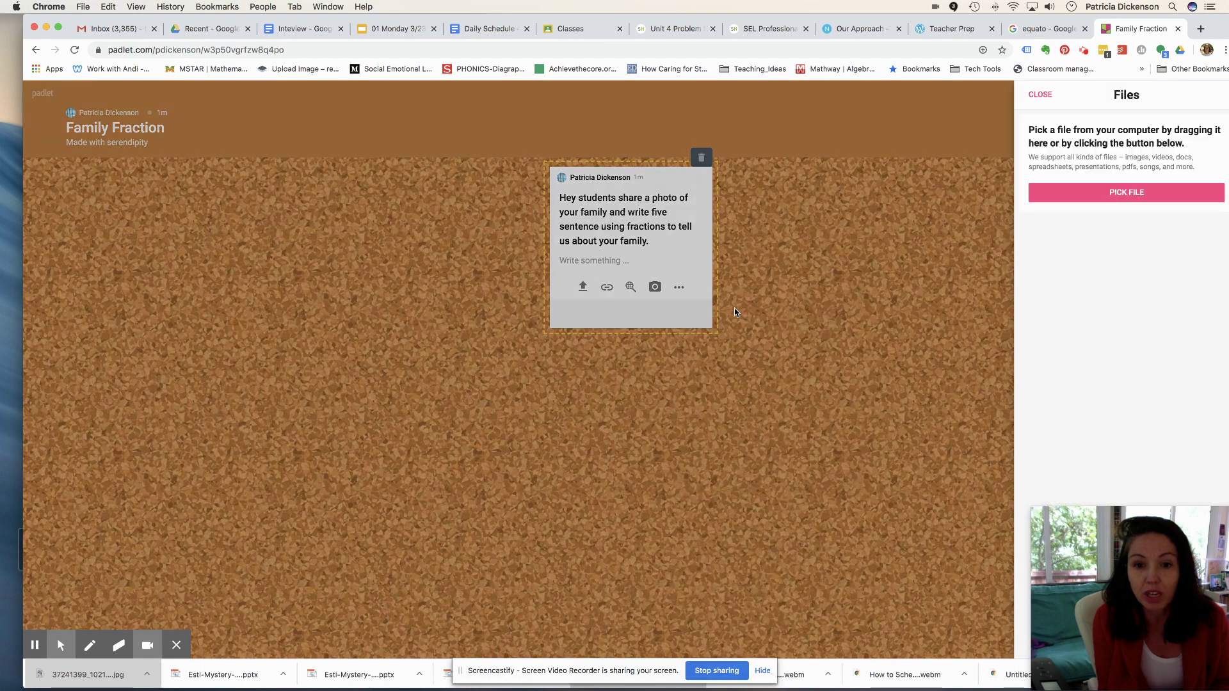
{"action": "left_click", "coordinate": [1114, 193]}
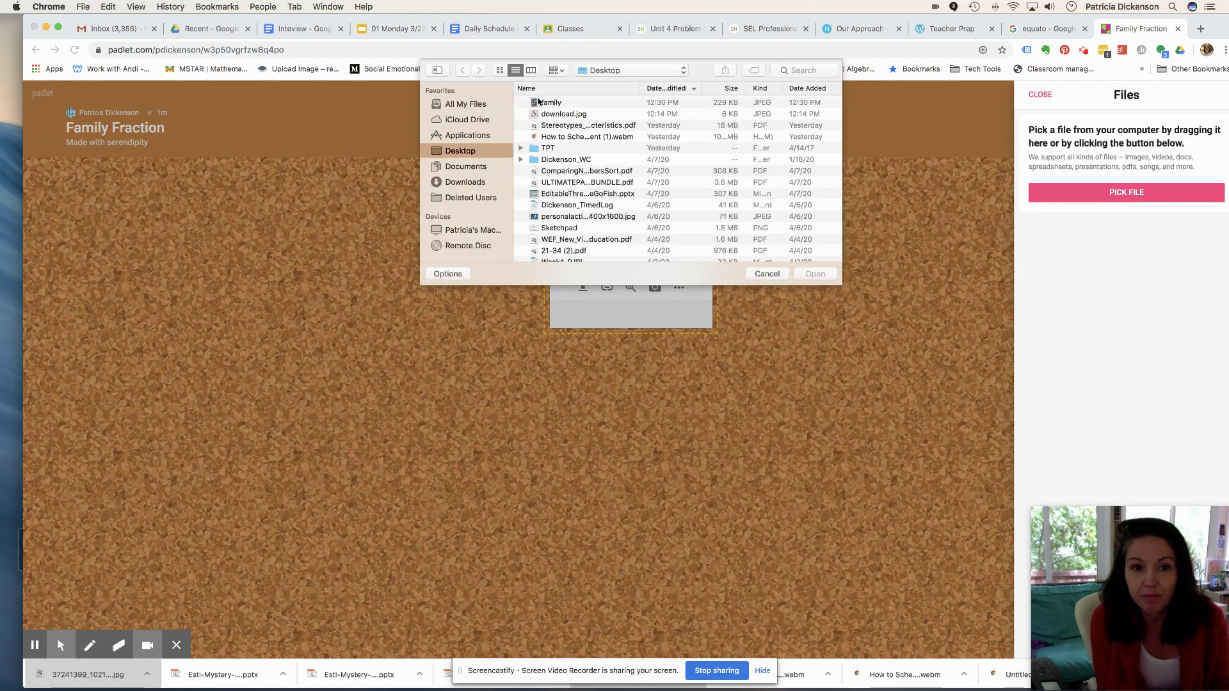
{"action": "left_click", "coordinate": [540, 103]}
{"action": "left_click", "coordinate": [817, 273]}
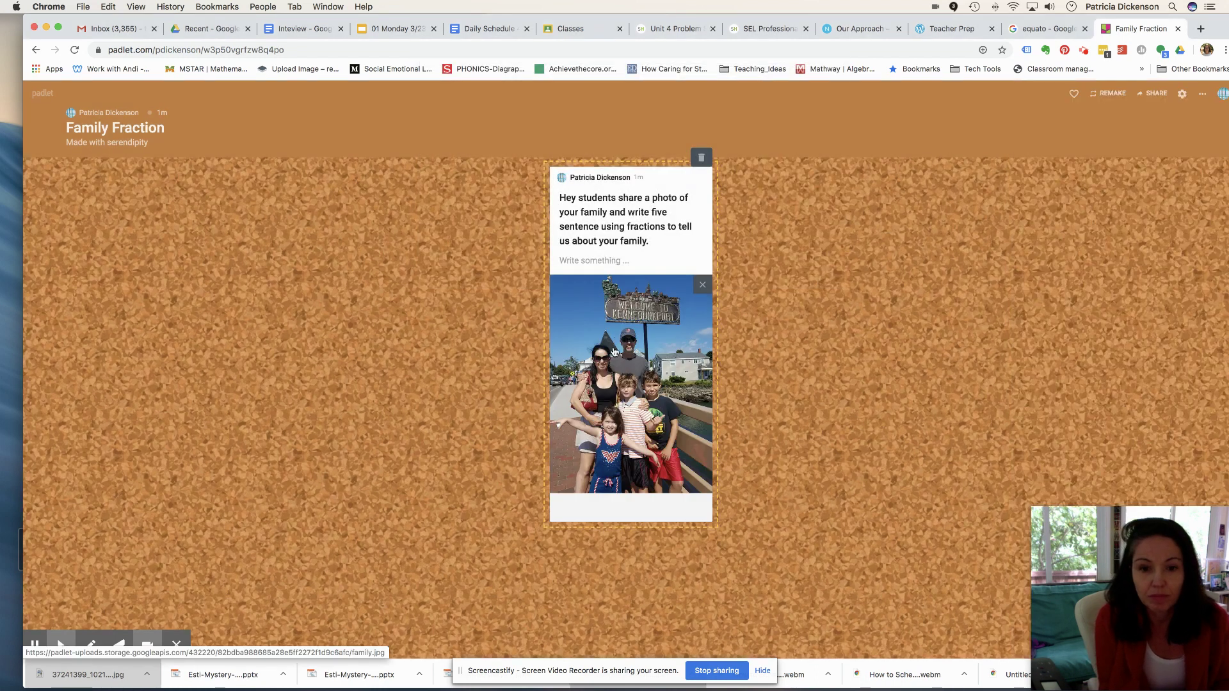
{"action": "left_click", "coordinate": [615, 517]}
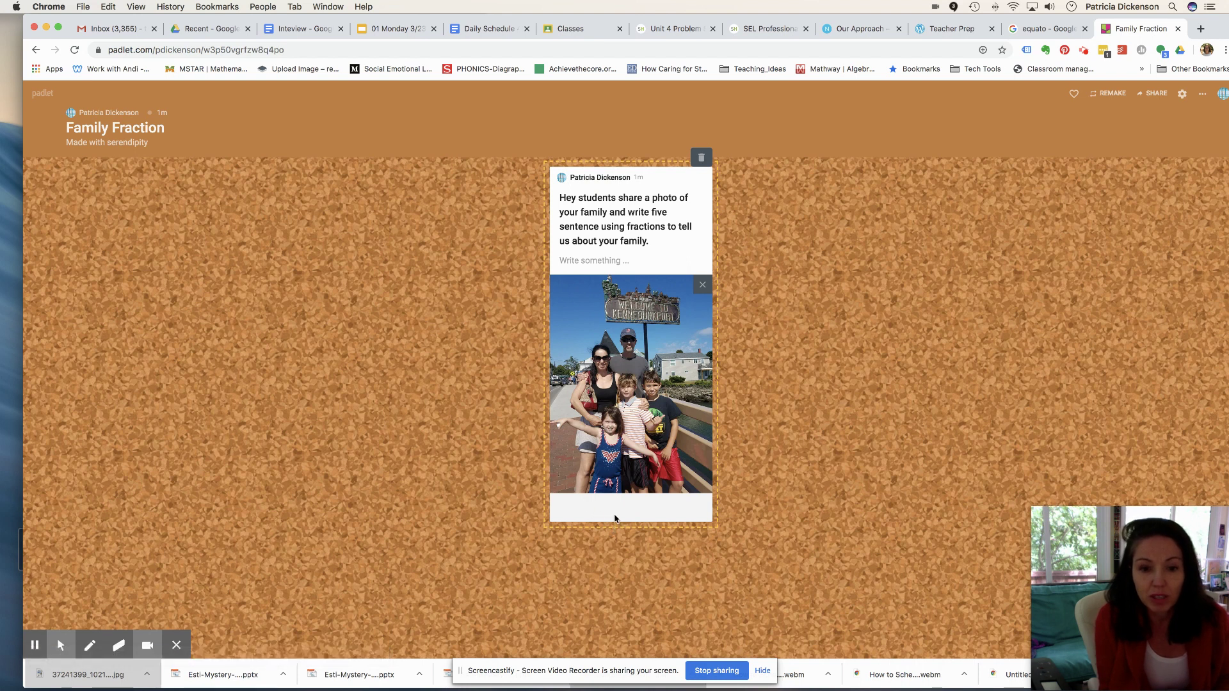
{"action": "left_click", "coordinate": [599, 331]}
{"action": "left_click", "coordinate": [346, 378]}
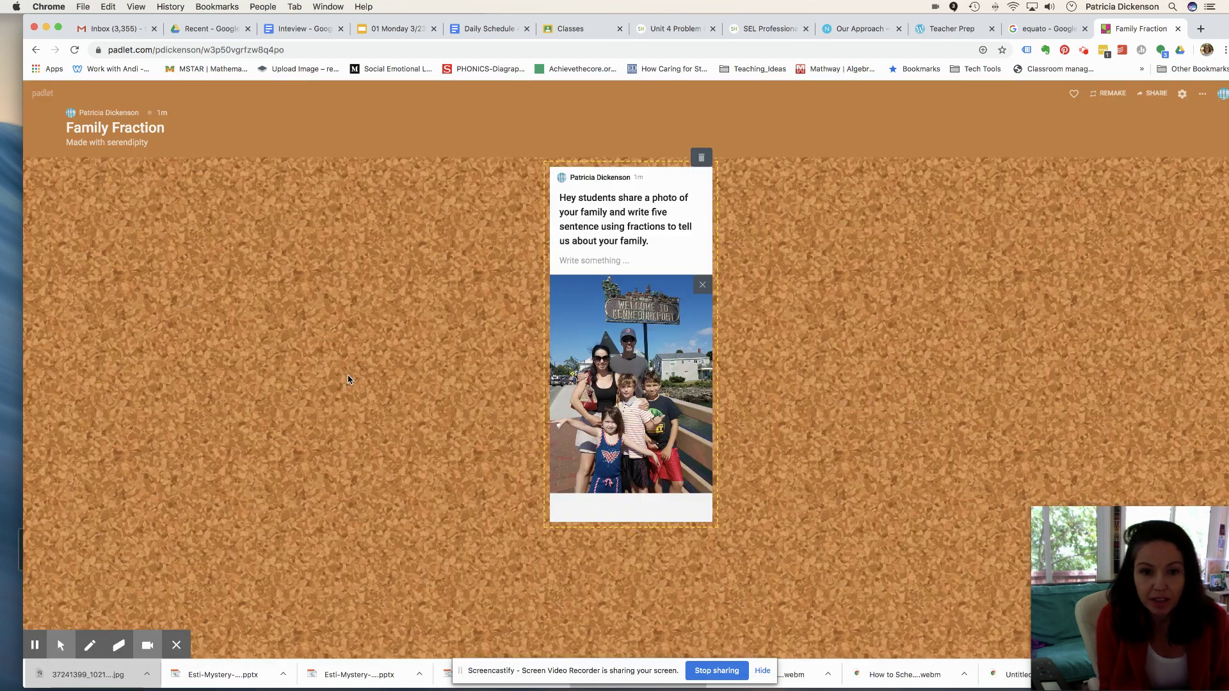
{"action": "left_click", "coordinate": [597, 515]}
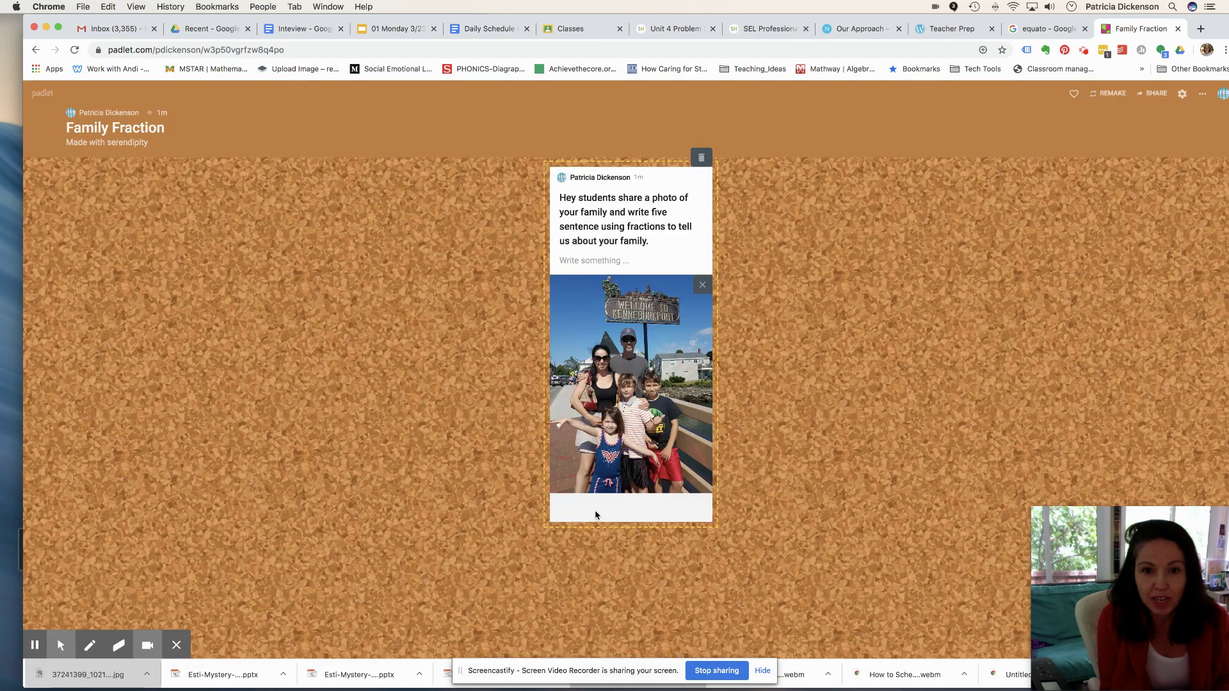
- Save the post, then comment '2/5 of my family is female', '3/5 are male', '1/5 wears glasses'
{"action": "left_click", "coordinate": [652, 566]}
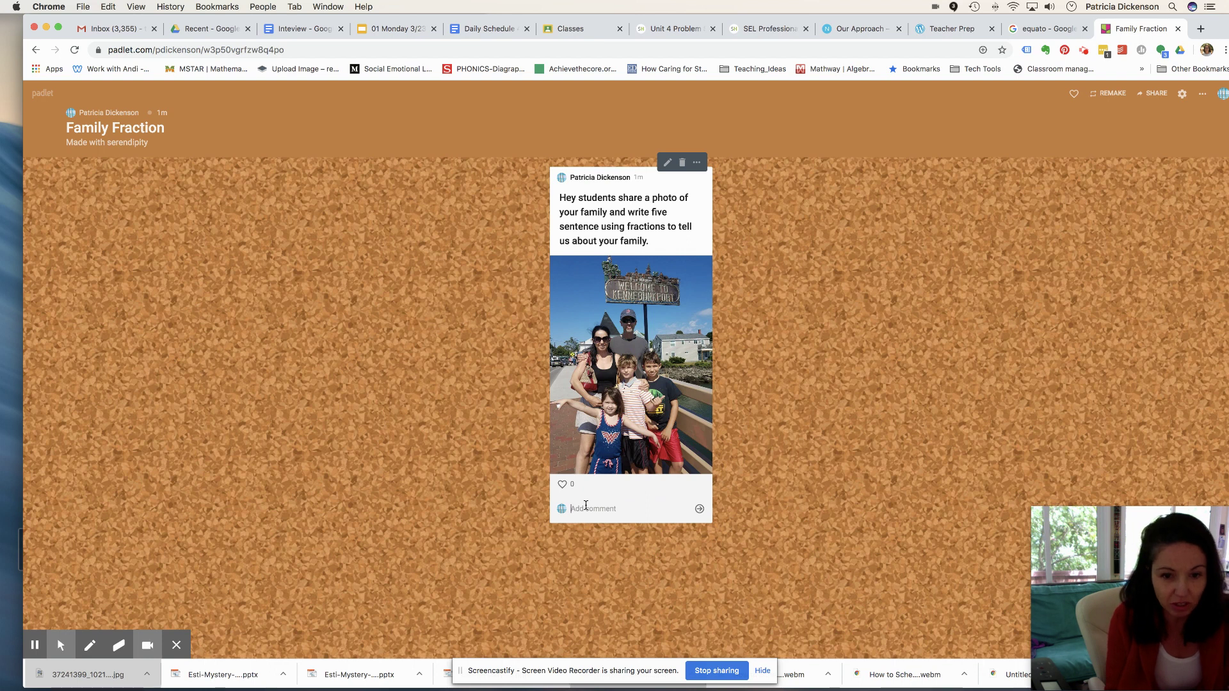
{"action": "type", "text": "2/5 of my family is female"}
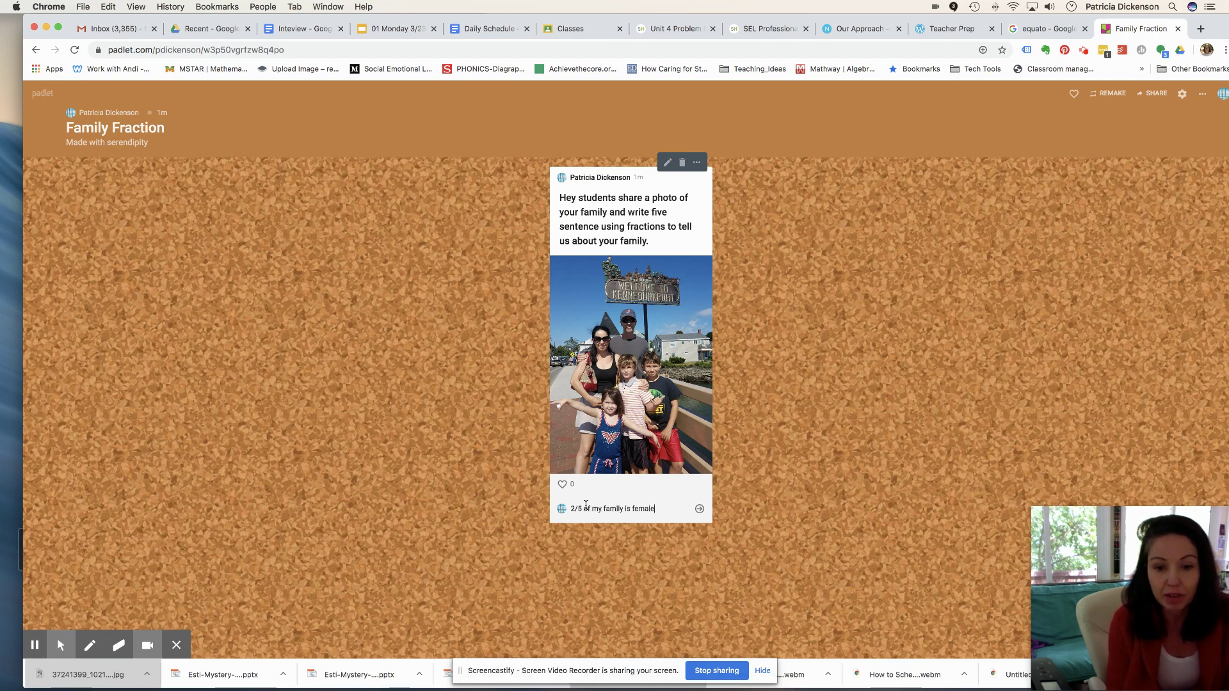
{"action": "key", "text": "Return"}
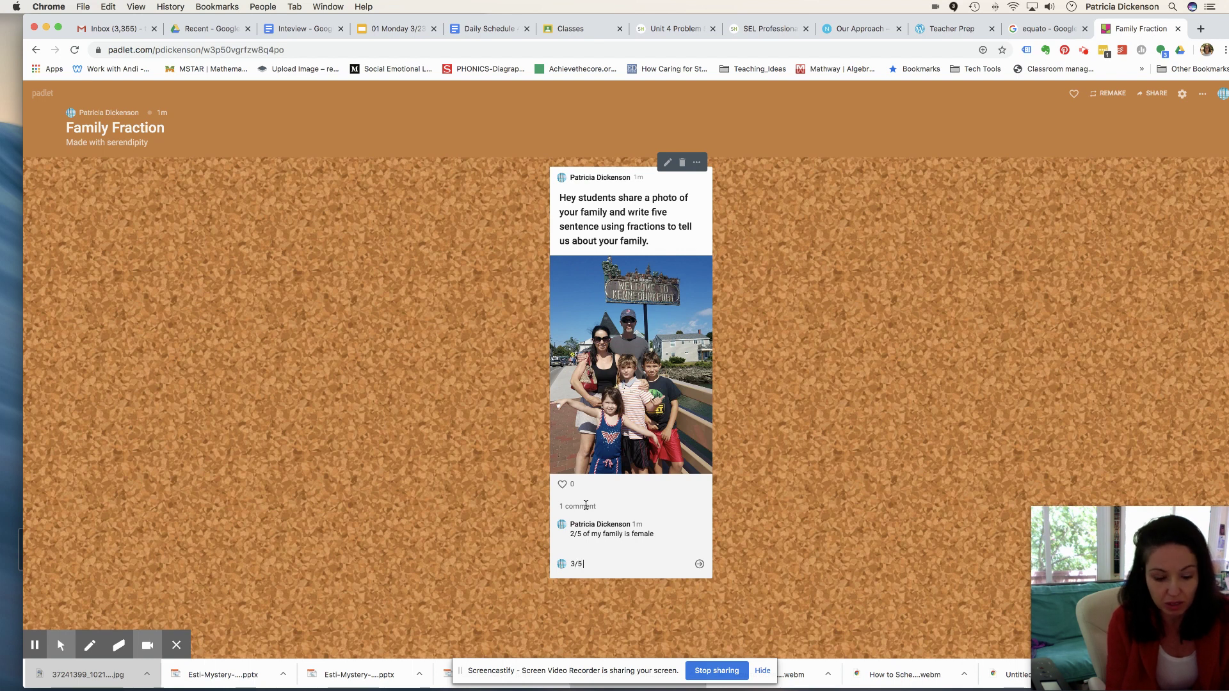
{"action": "type", "text": "3/5 are male"}
{"action": "key", "text": "Return"}
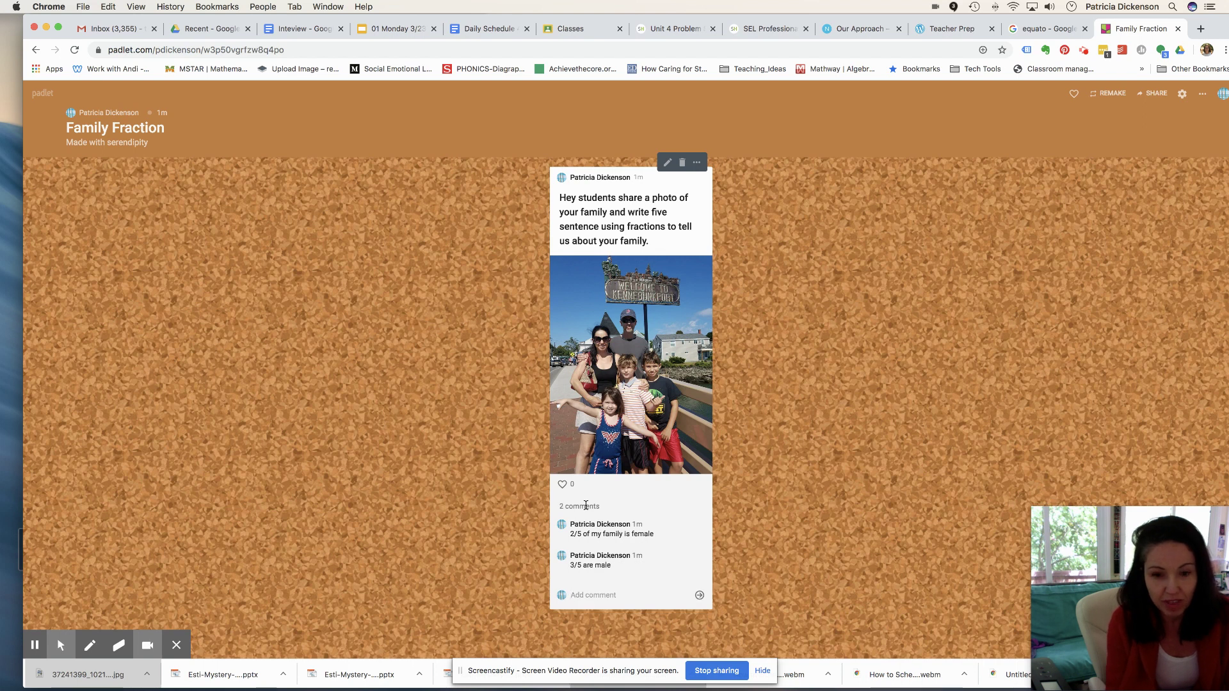
{"action": "type", "text": "1/5 wea"}
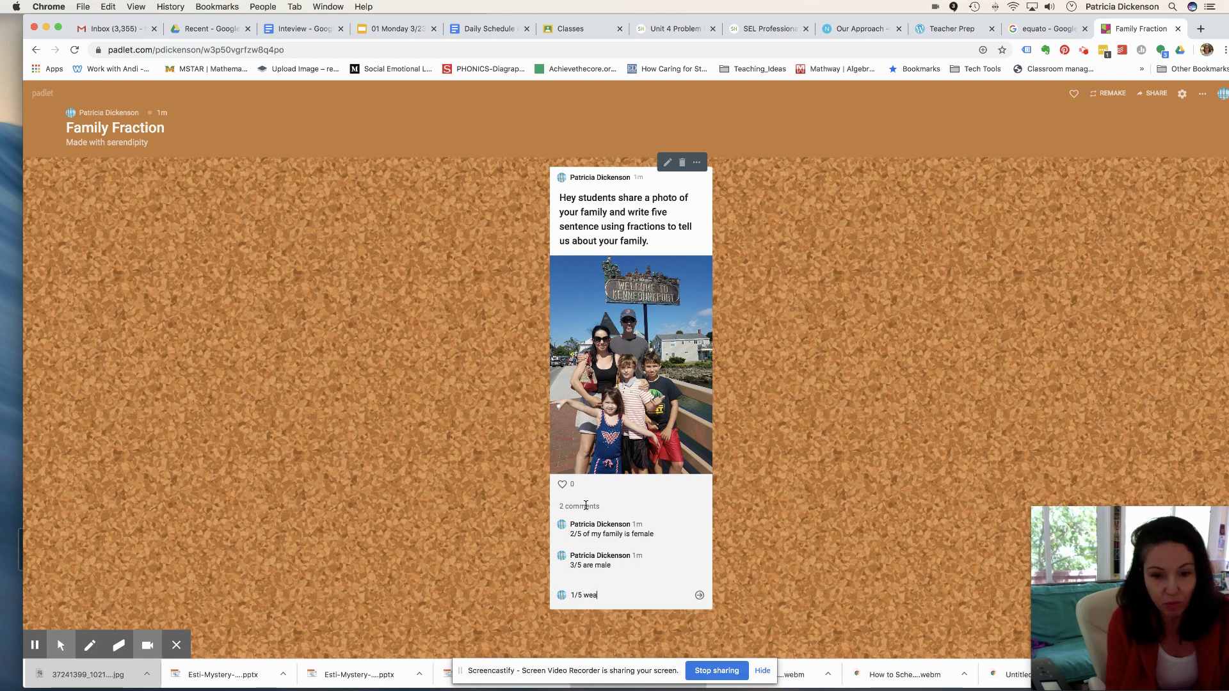
{"action": "type", "text": "rs ga"}
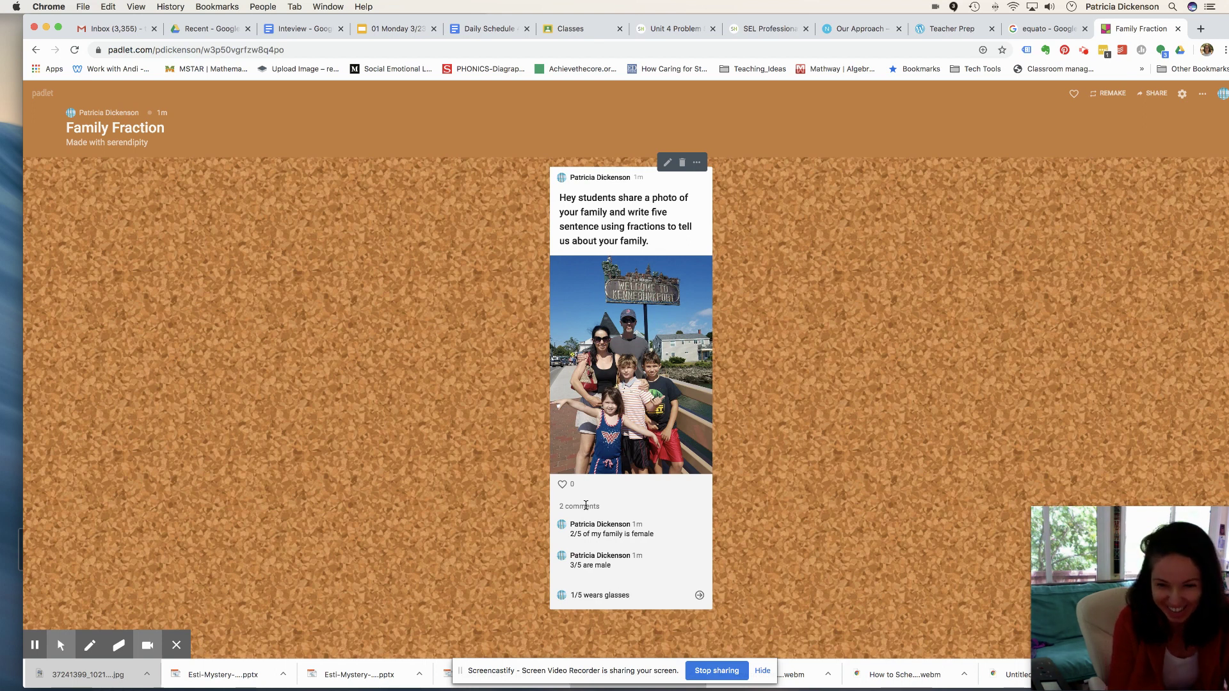
{"action": "key", "text": "Return"}
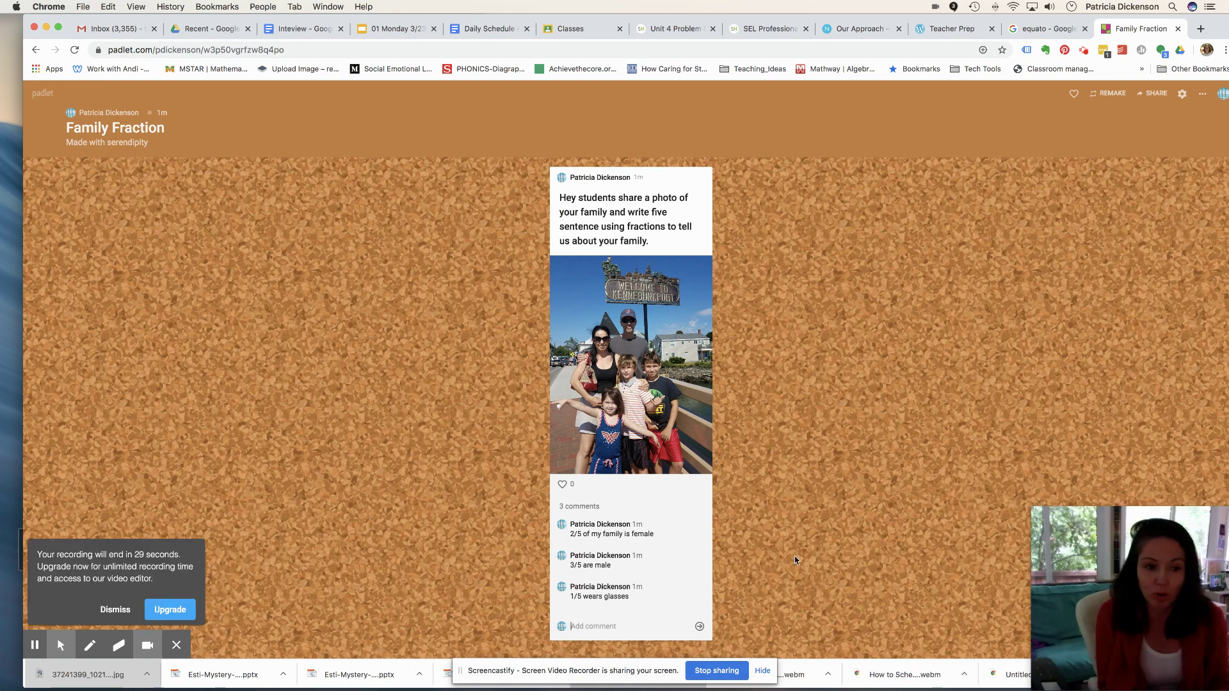
- Review the Family Fraction wall's Share panel: Secret privacy, link, QR code and Classroom sharing
{"action": "left_click", "coordinate": [1157, 94]}
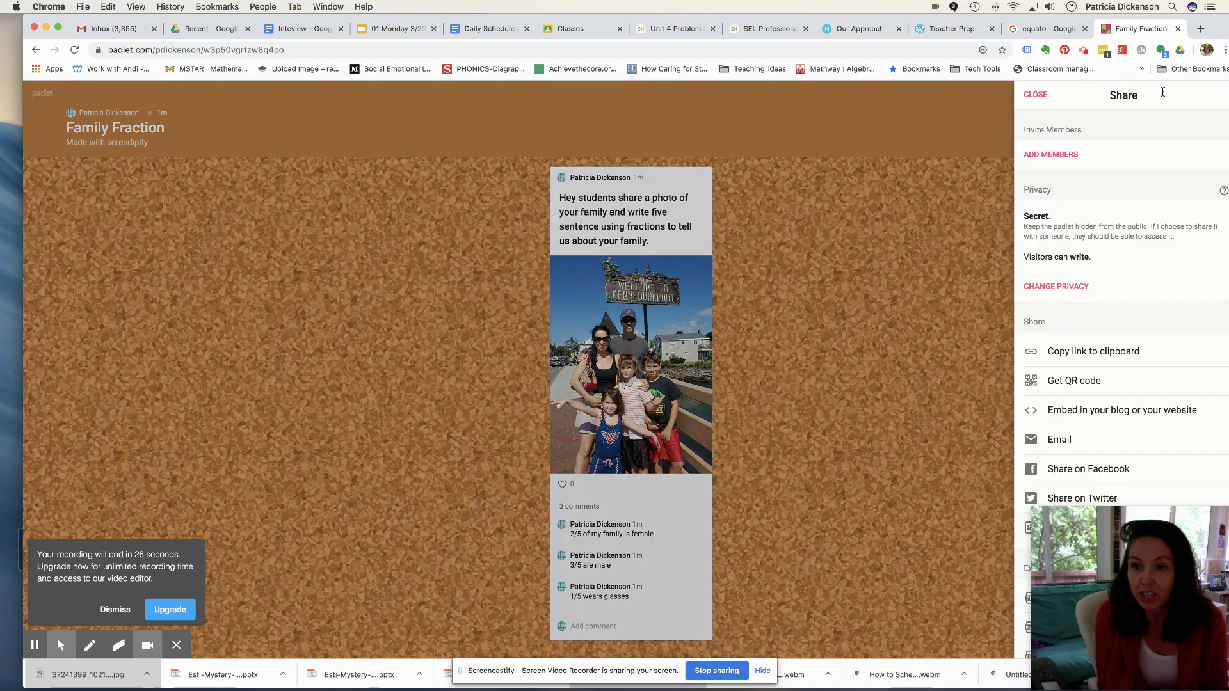
{"action": "scroll", "coordinate": [1068, 355], "scroll_direction": "down", "scroll_amount": 3}
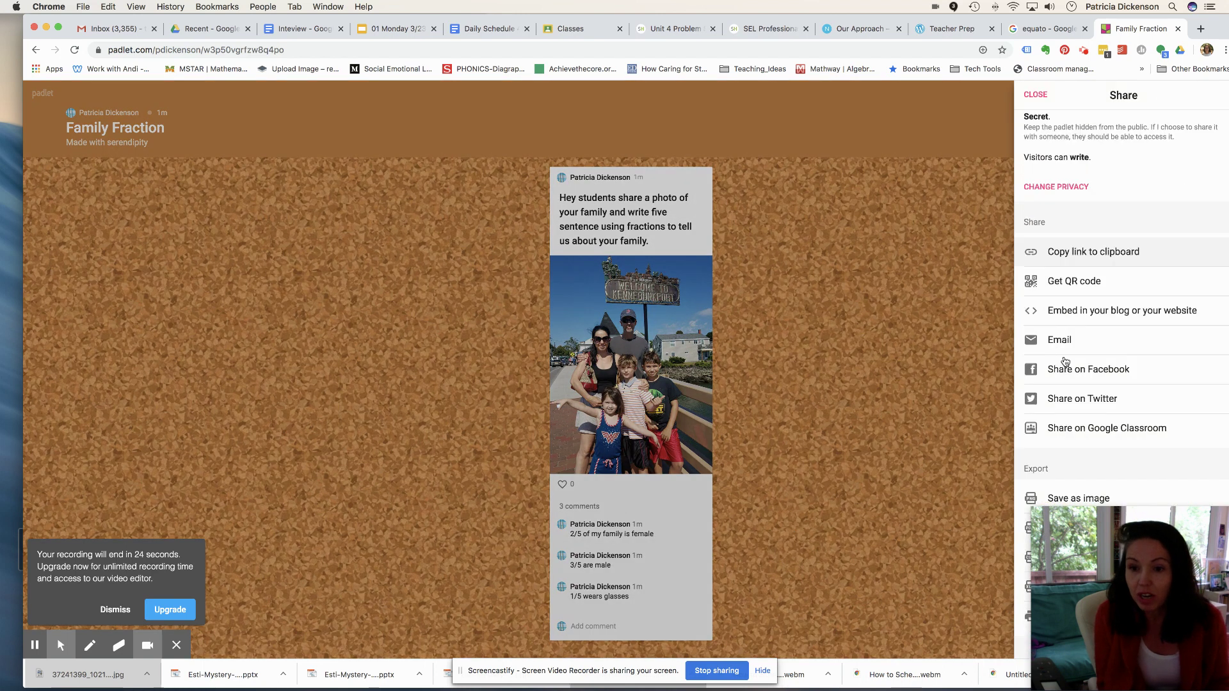
{"action": "mouse_move", "coordinate": [1078, 551]}
{"action": "left_mouse_down"}
{"action": "mouse_move", "coordinate": [1073, 645]}
{"action": "mouse_move", "coordinate": [1073, 531]}
{"action": "left_mouse_up"}
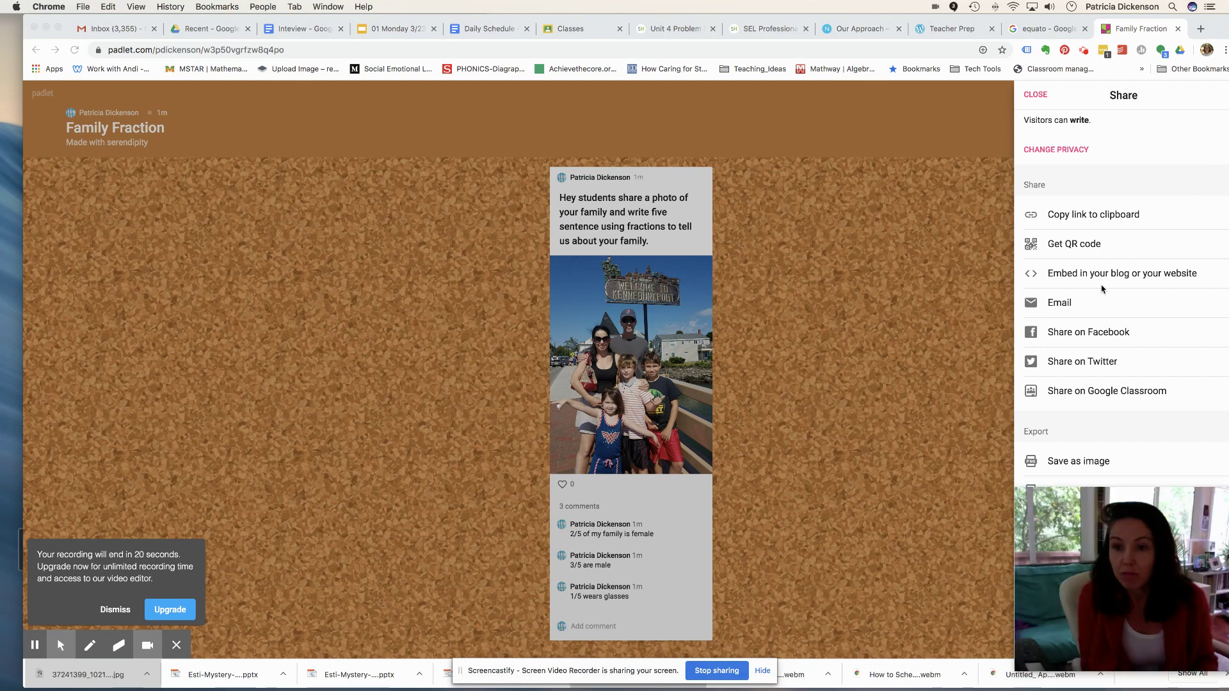
{"action": "left_click", "coordinate": [1074, 228]}
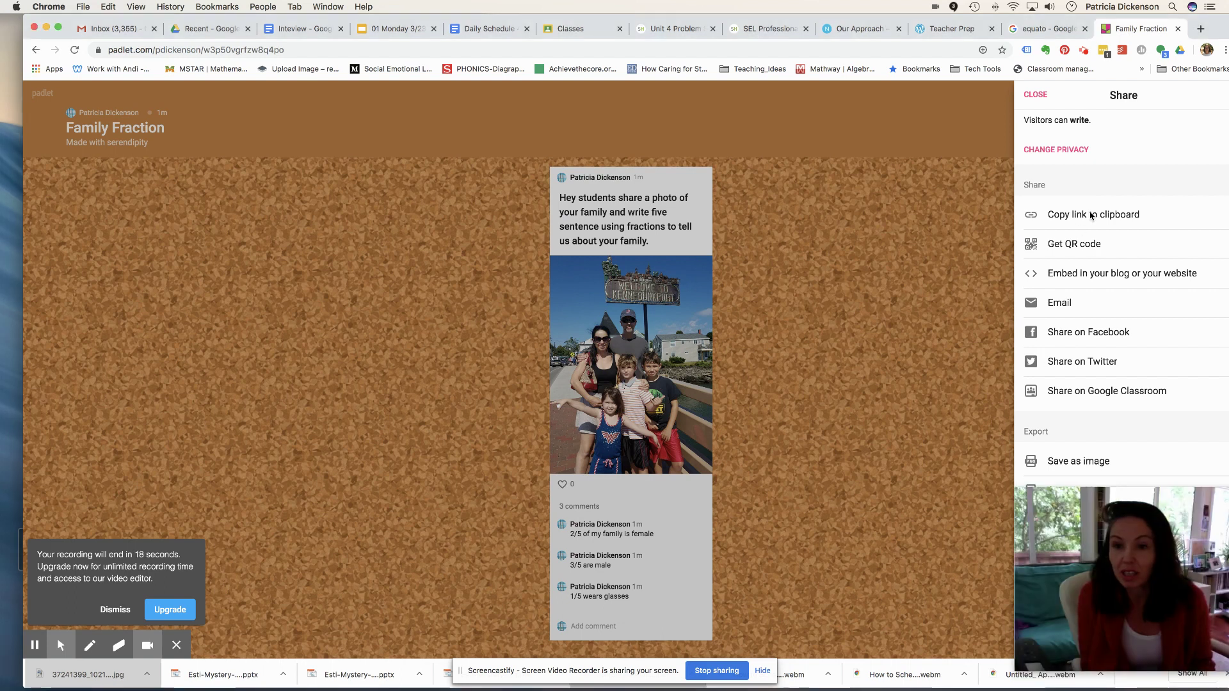
- Bring up Change privacy to list Private, Password, Secret and Public options
{"action": "left_click", "coordinate": [1059, 150]}
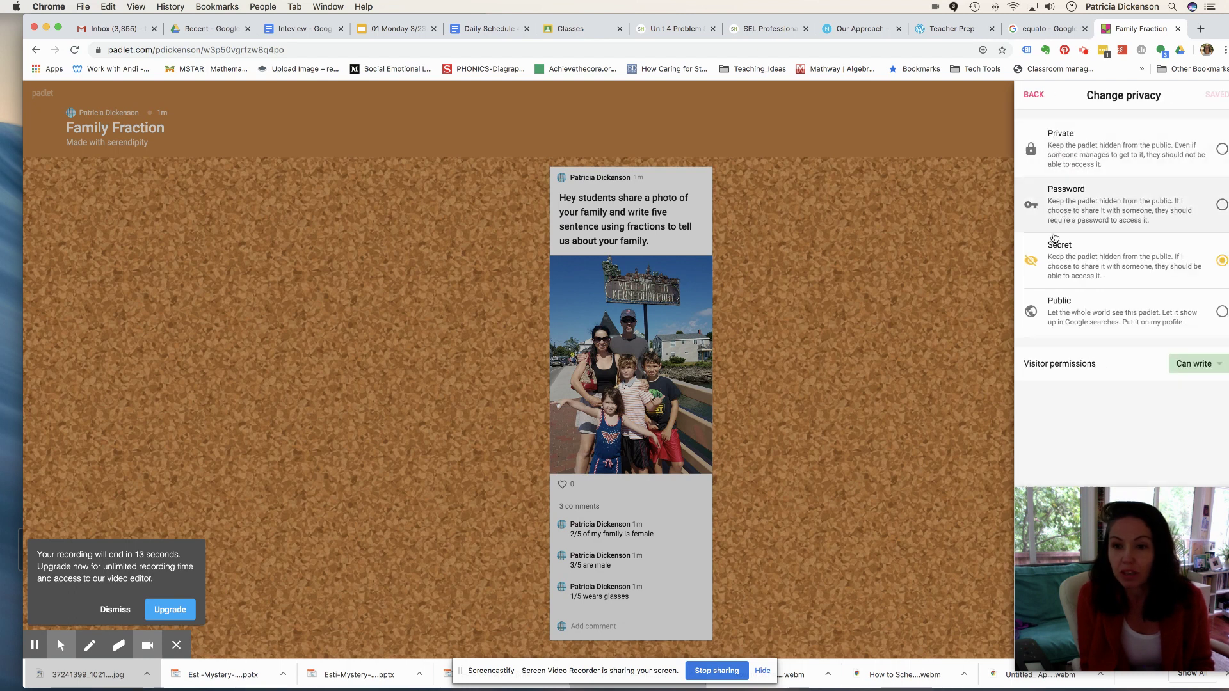